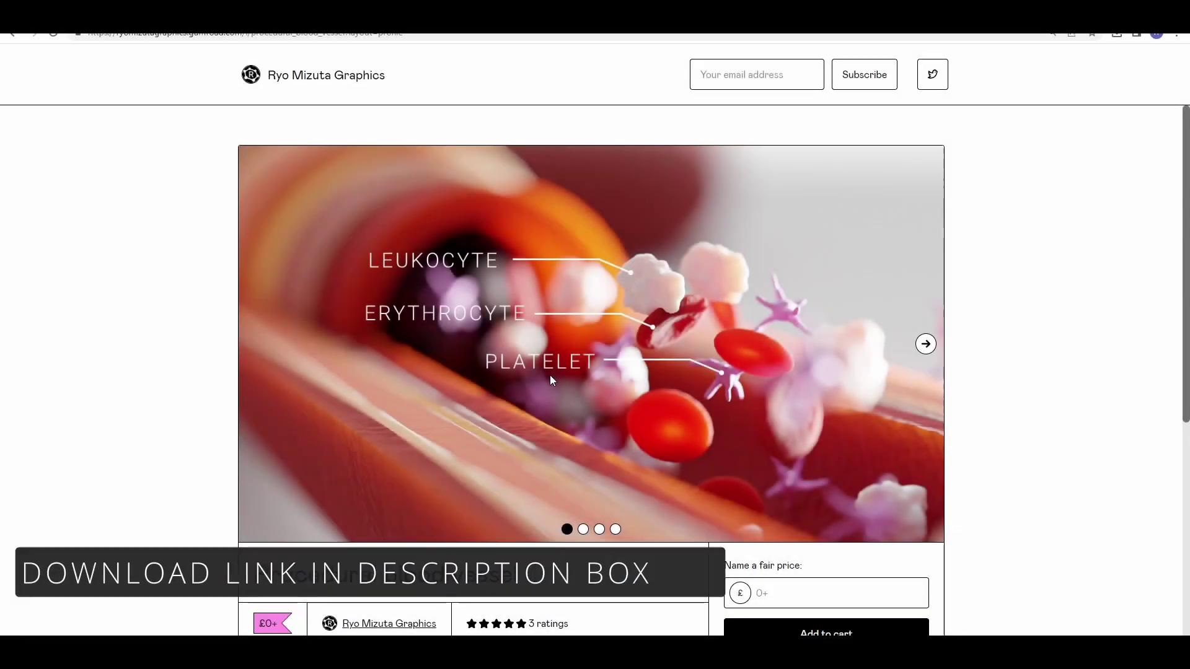
# Step: Read the overview and compatibility notes on the Procedural blood vessel product page
pyautogui.scroll(-5, 558, 385)
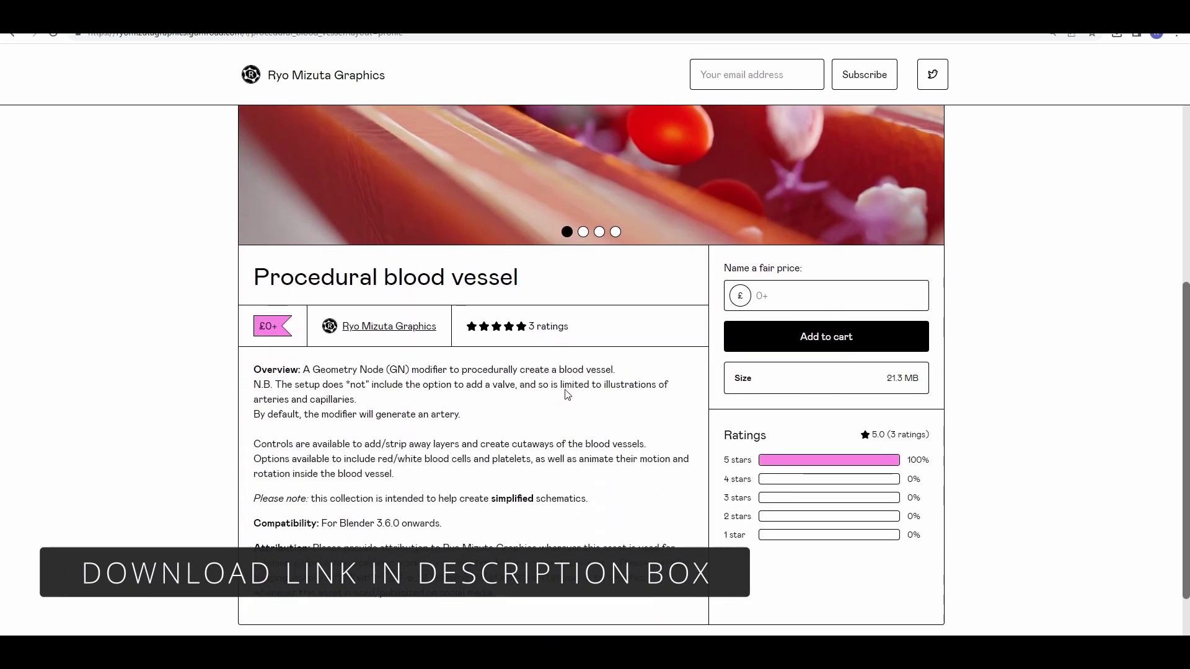
pyautogui.scroll(-1, 564, 393)
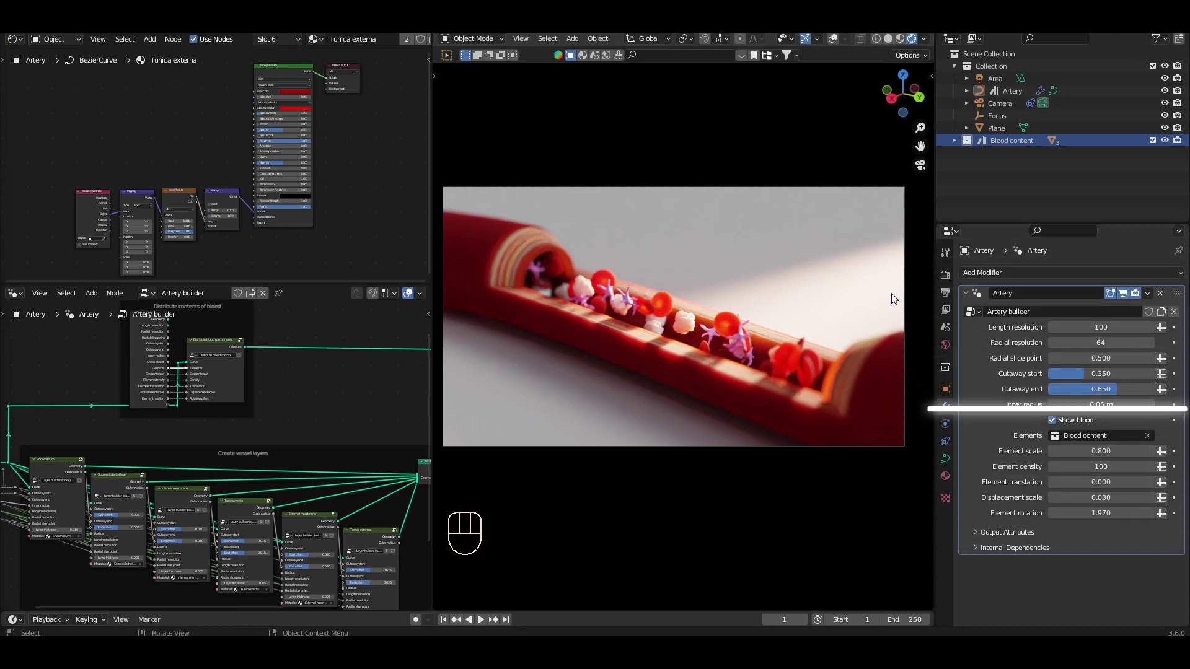
# Step: Examine the layout of the Artery builder node group, including its vessel layer and blood content frames
pyautogui.scroll(-3, 213, 403)
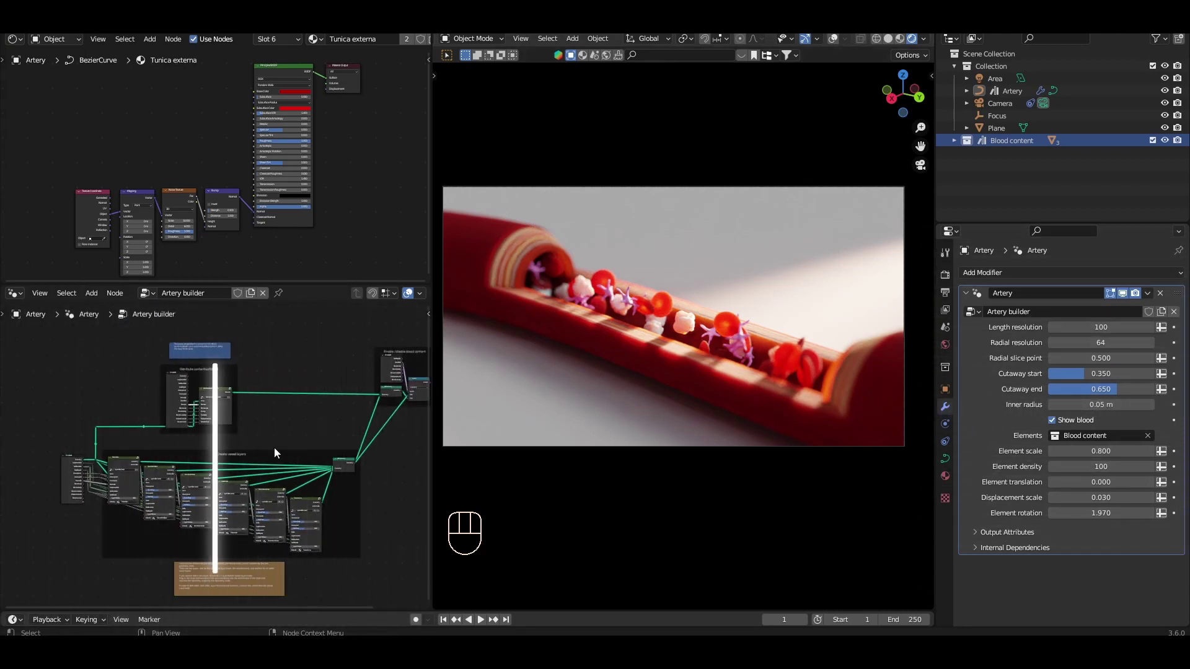
pyautogui.moveTo(274, 447); pyautogui.dragTo(229, 435, button='middle')
pyautogui.scroll(2, 241, 495)
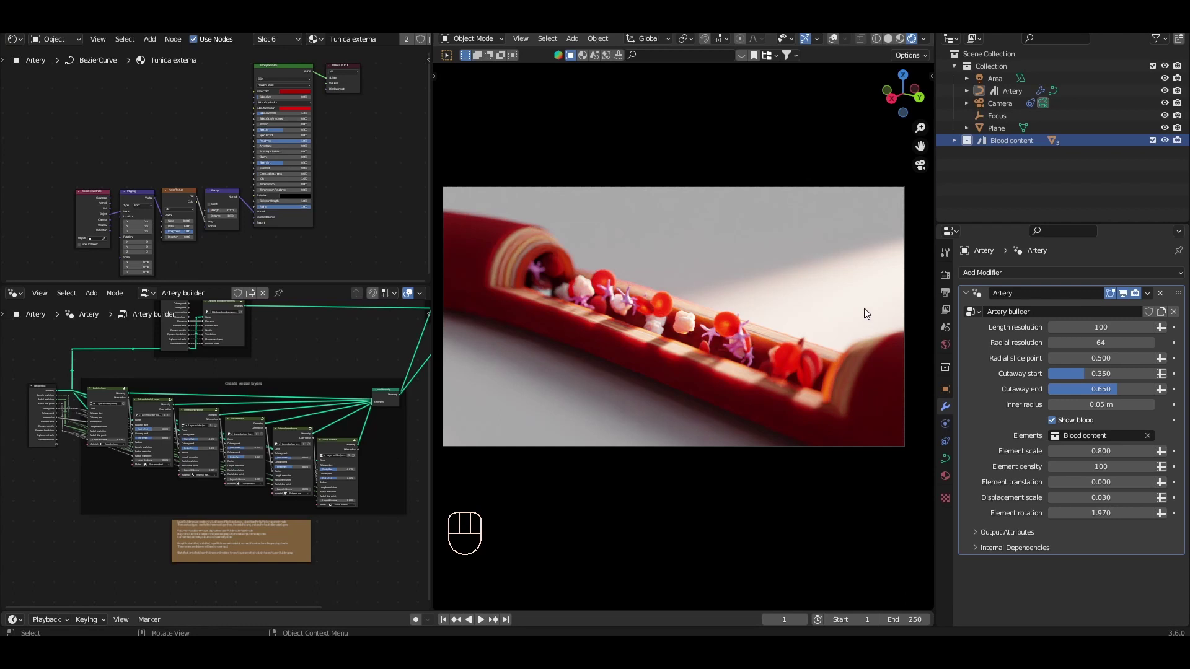
# Step: Try moving the control point at the artery curve's near end, and undo the move
pyautogui.moveTo(751, 252); pyautogui.dragTo(749, 260, button='middle')
pyautogui.scroll(-5, 749, 260)
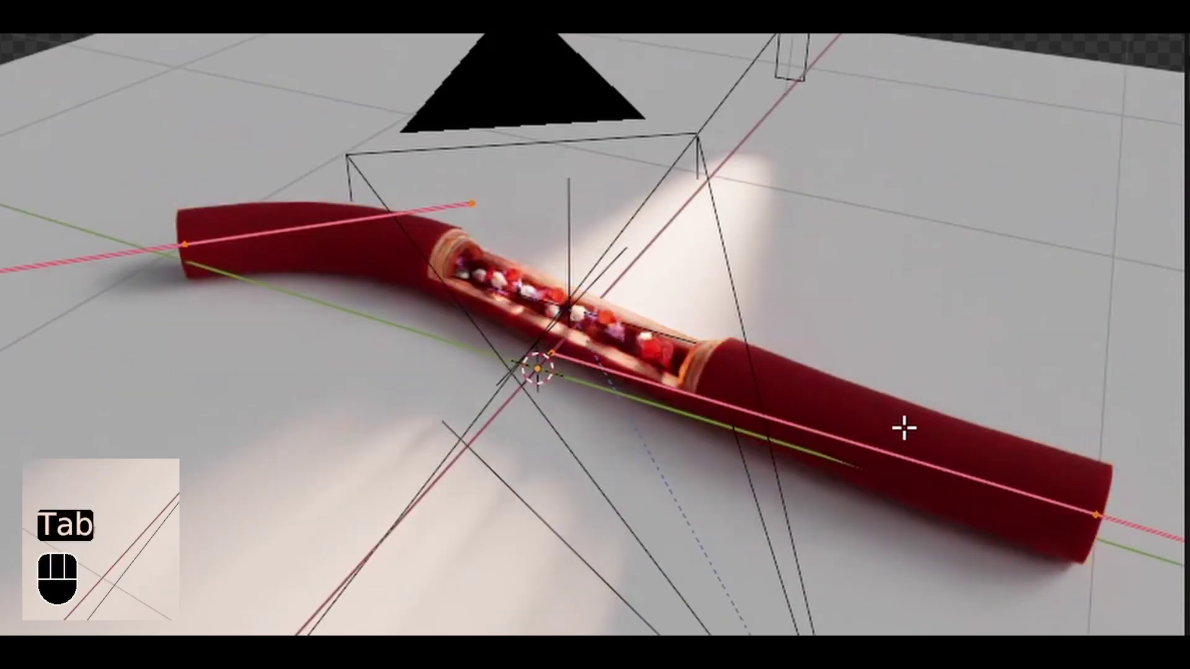
pyautogui.moveTo(861, 420); pyautogui.dragTo(1010, 512)
pyautogui.press('g')
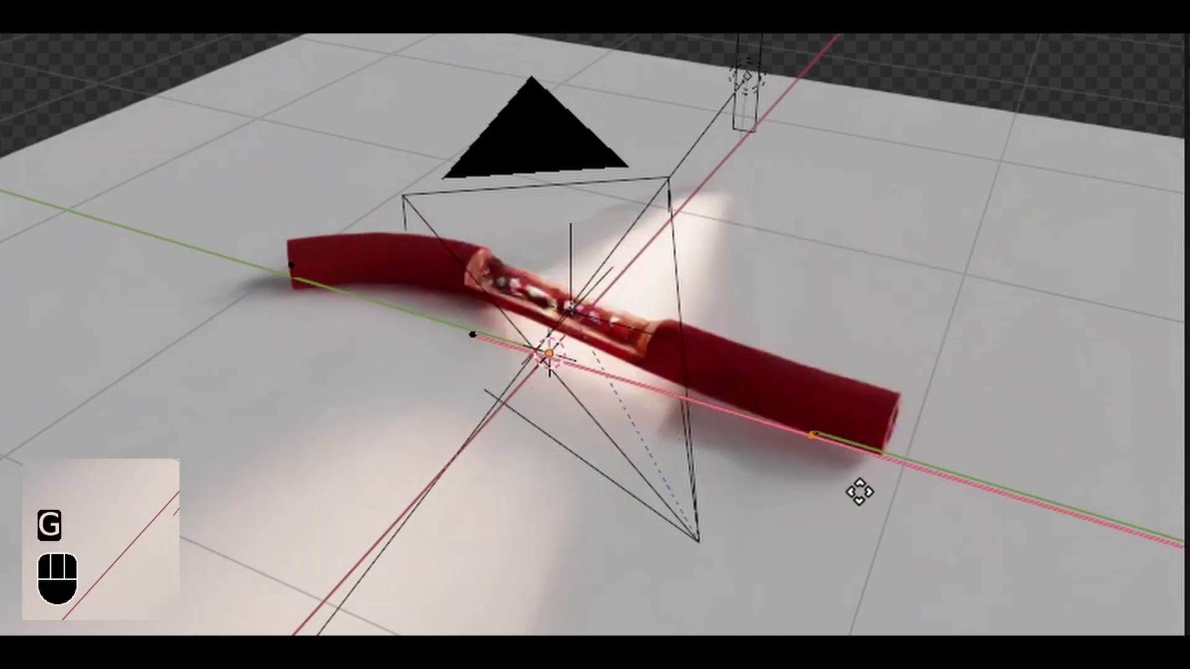
pyautogui.click(918, 496)
pyautogui.hotkey('ctrl', 'z')
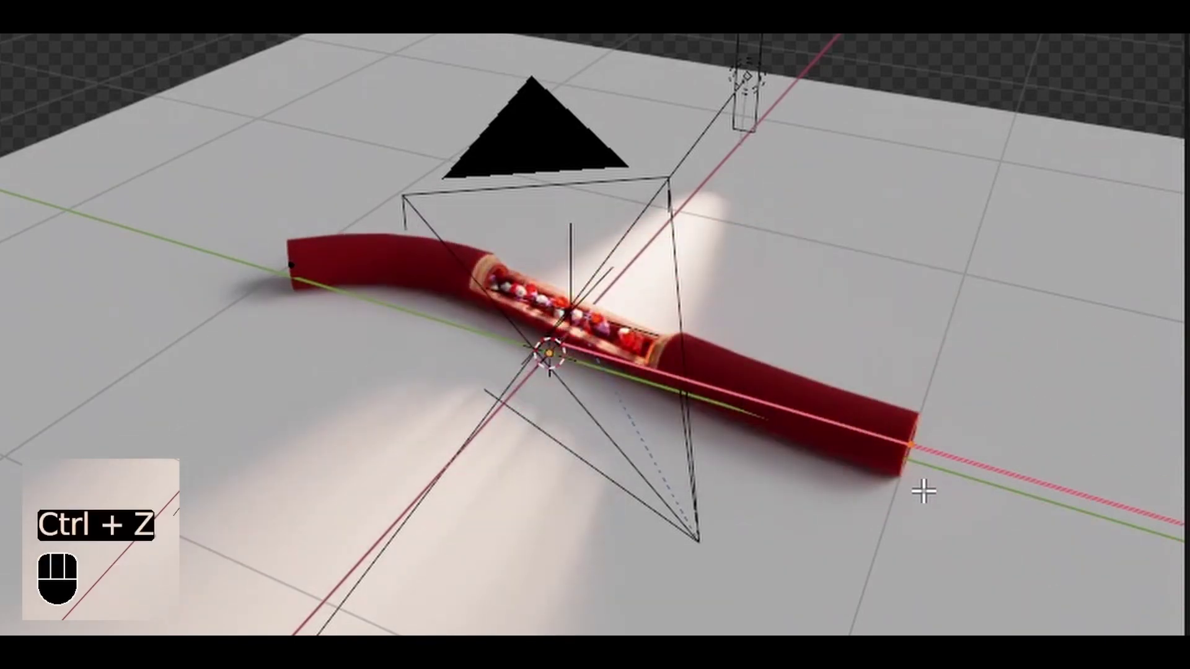
# Step: Try extruding the artery curve from its end point, undo the extrusion and return to Object Mode
pyautogui.press('e')
pyautogui.click(13, 217)
pyautogui.scroll(-2, 482, 331)
pyautogui.hotkey('ctrl', 'z')
pyautogui.scroll(1, 749, 496)
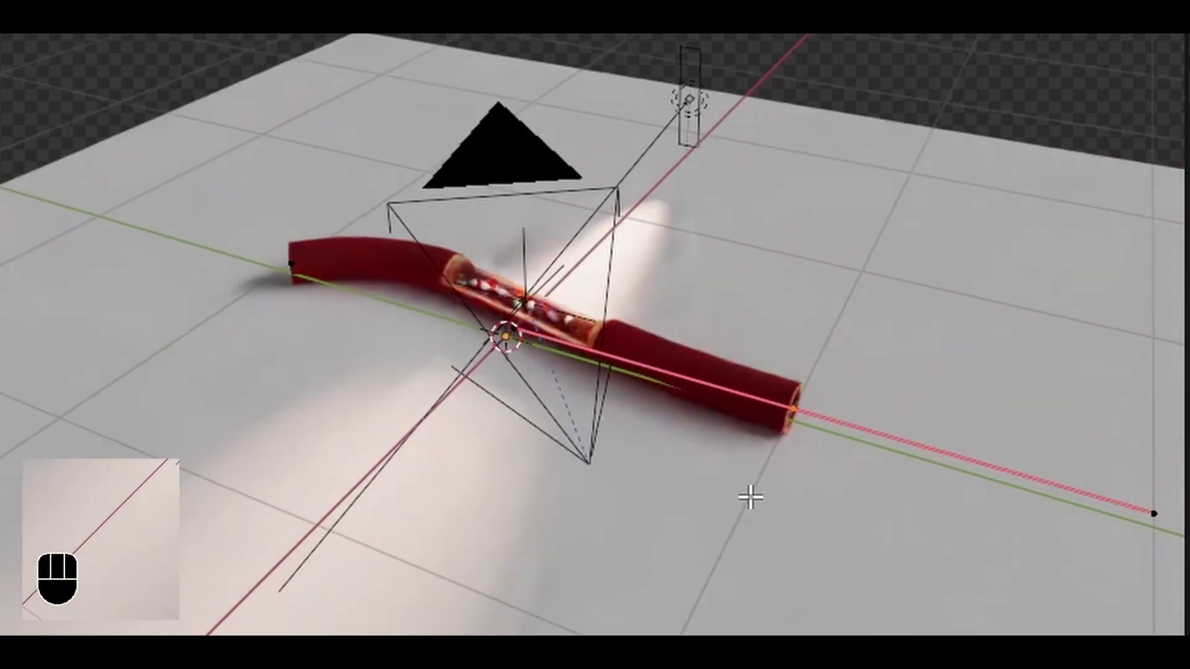
pyautogui.press('Tab')
pyautogui.scroll(-1, 661, 290)
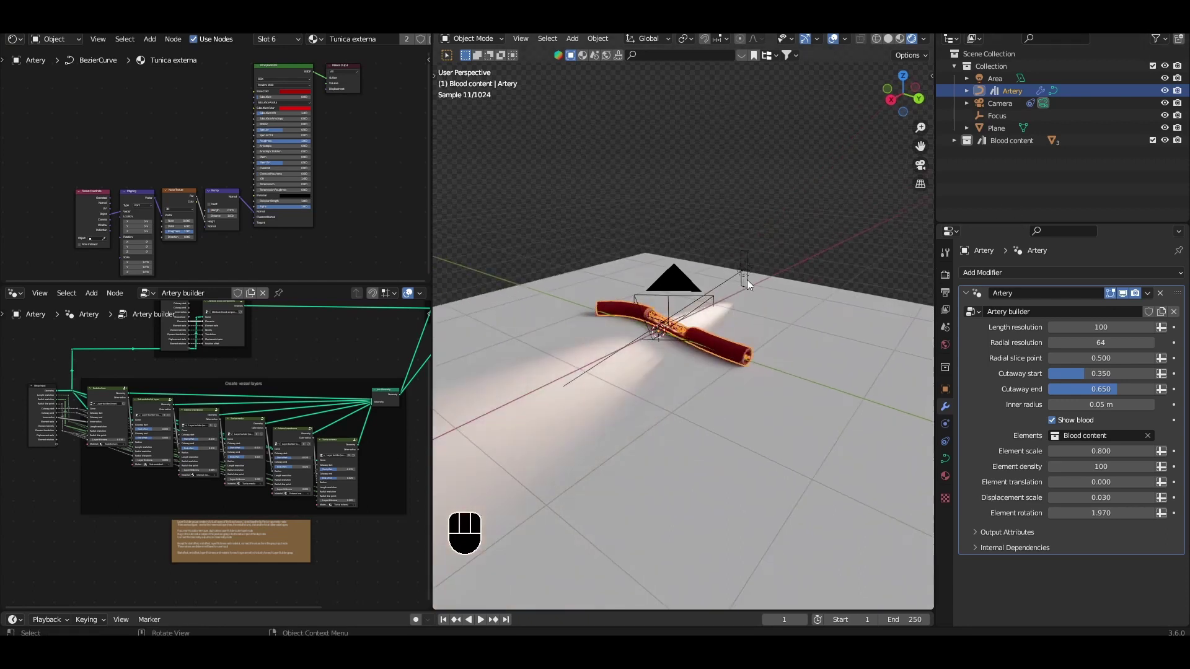
# Step: Select the area light standing behind the artery
pyautogui.scroll(2, 753, 277)
pyautogui.click(783, 225)
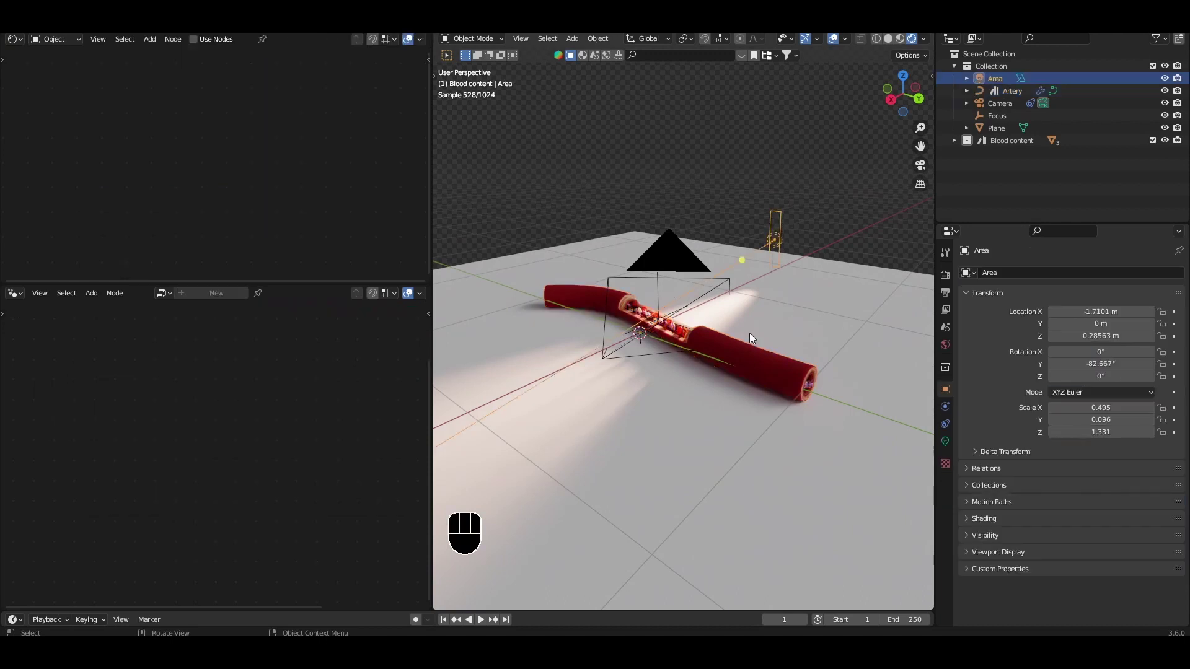
pyautogui.scroll(2, 745, 335)
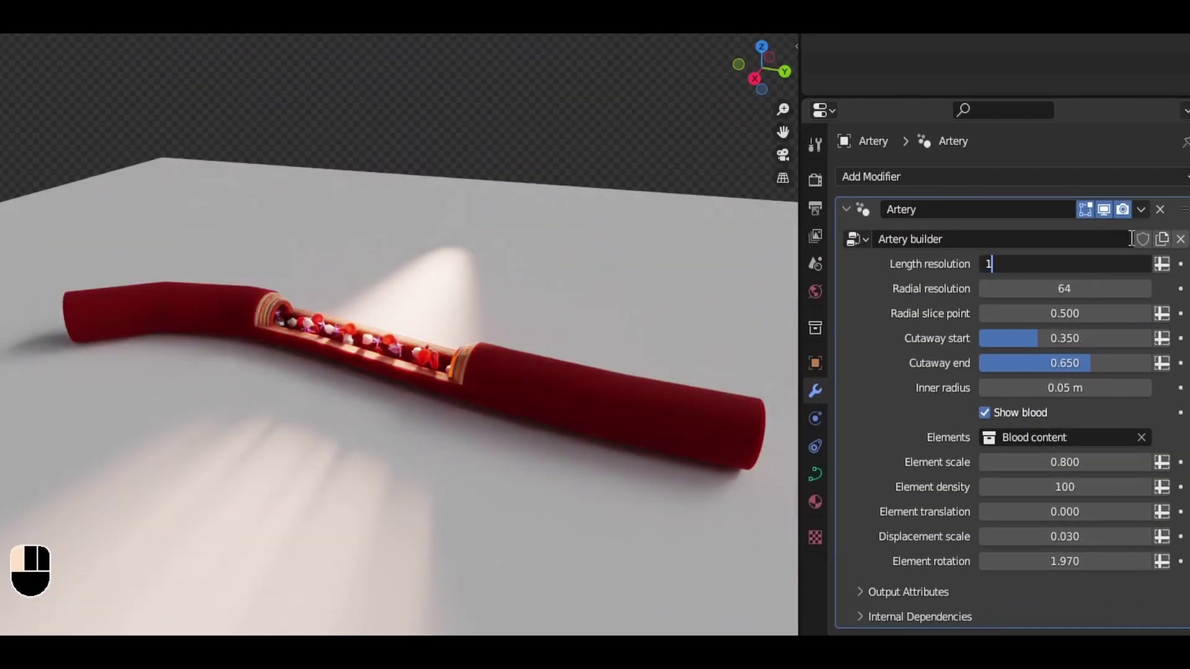
# Step: Lower the artery modifier's Length resolution to 1 and raise it gradually to 28
pyautogui.press('Return')
pyautogui.click(1150, 261)
pyautogui.click(1150, 260)
pyautogui.click(1150, 260)
pyautogui.click(1150, 261)
pyautogui.click(1149, 262)
pyautogui.click(1150, 262)
pyautogui.click(1150, 262)
pyautogui.click(1150, 261)
pyautogui.click(1150, 262)
pyautogui.click(1150, 262)
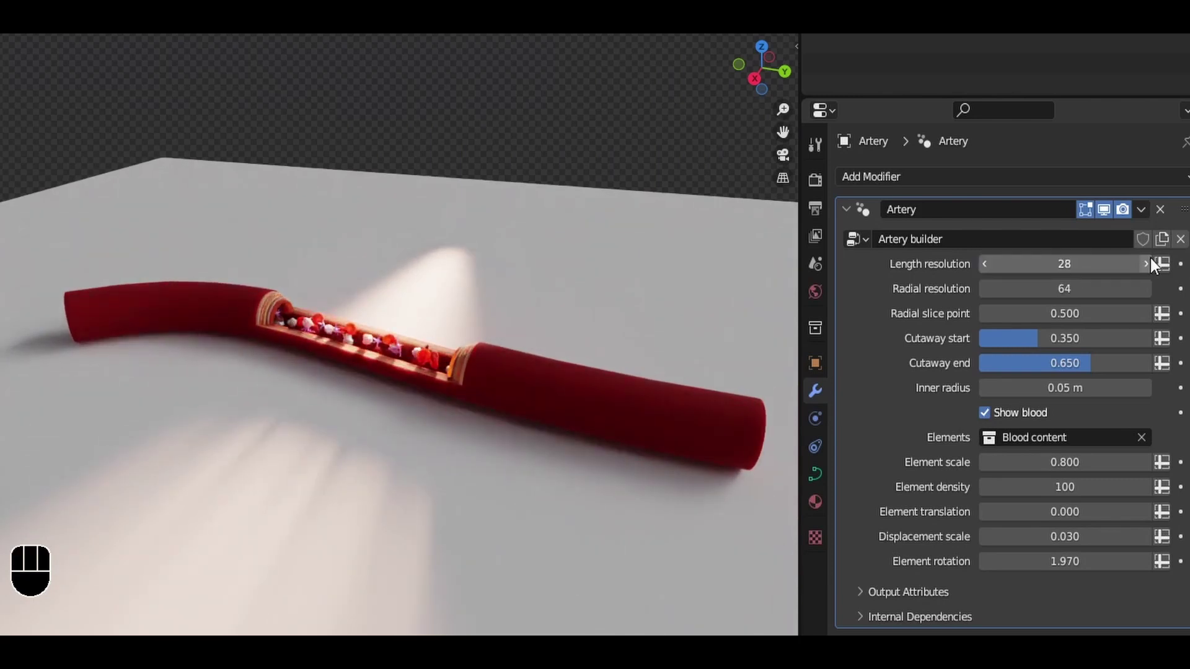
# Step: Try the artery's Radial resolution at 12 and at 6 while viewing its open end
pyautogui.moveTo(663, 403); pyautogui.dragTo(547, 351, button='middle')
pyautogui.keyDown('shift'); pyautogui.moveTo(482, 436); pyautogui.dragTo(521, 437, button='middle'); pyautogui.keyUp('shift')
pyautogui.scroll(1, 493, 425)
pyautogui.write('12')
pyautogui.press('Return')
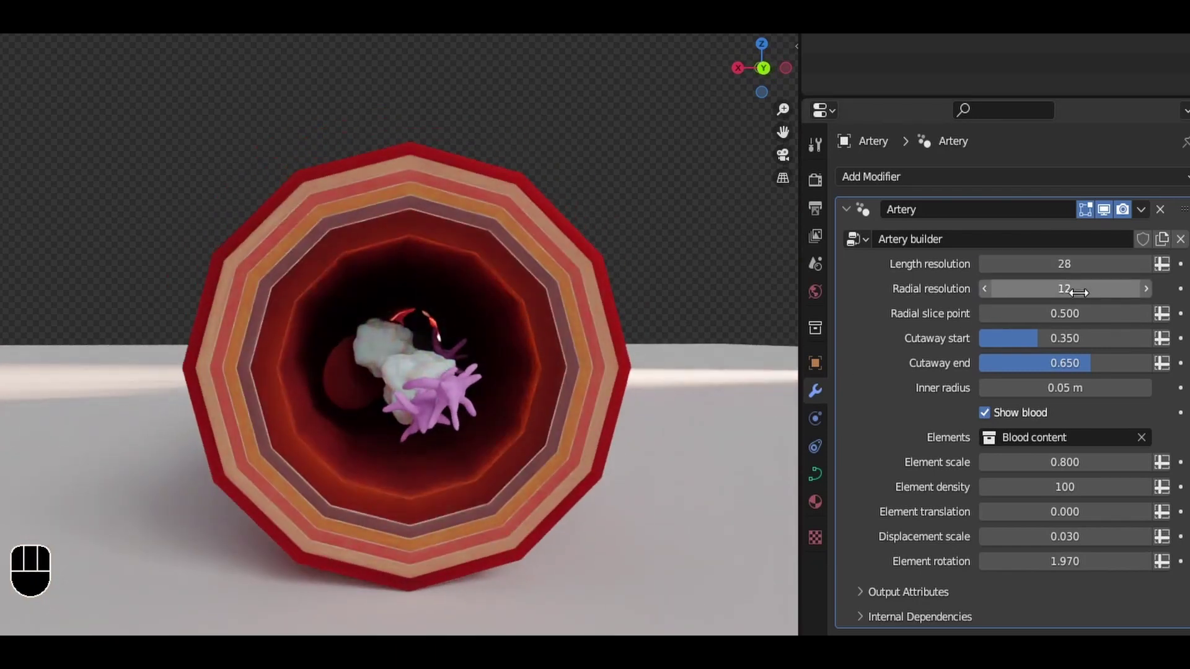
pyautogui.click(1073, 292)
pyautogui.write('6')
pyautogui.press('Return')
# Step: Raise the artery's Radial resolution through 12 and 24 to 64
pyautogui.click(1077, 295)
pyautogui.write('12')
pyautogui.press('Return')
pyautogui.click(1077, 293)
pyautogui.write('24')
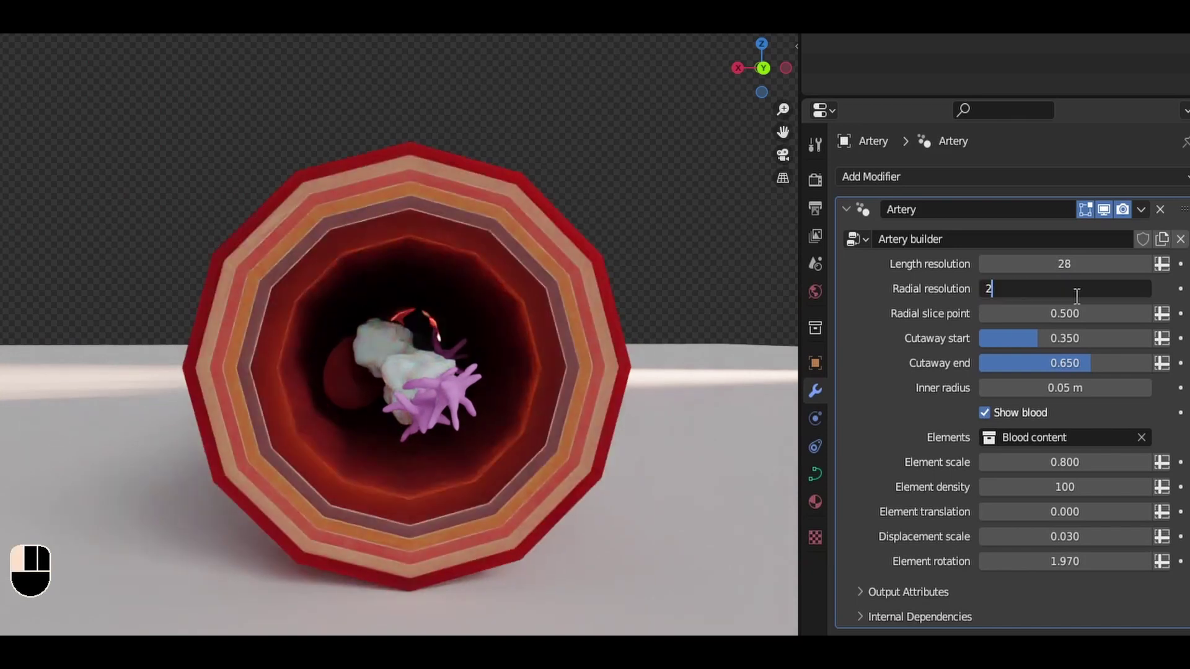
pyautogui.press('Return')
pyautogui.click(1076, 293)
pyautogui.click(1075, 292)
pyautogui.write('64')
pyautogui.press('Return')
pyautogui.moveTo(440, 467); pyautogui.dragTo(464, 446, button='middle')
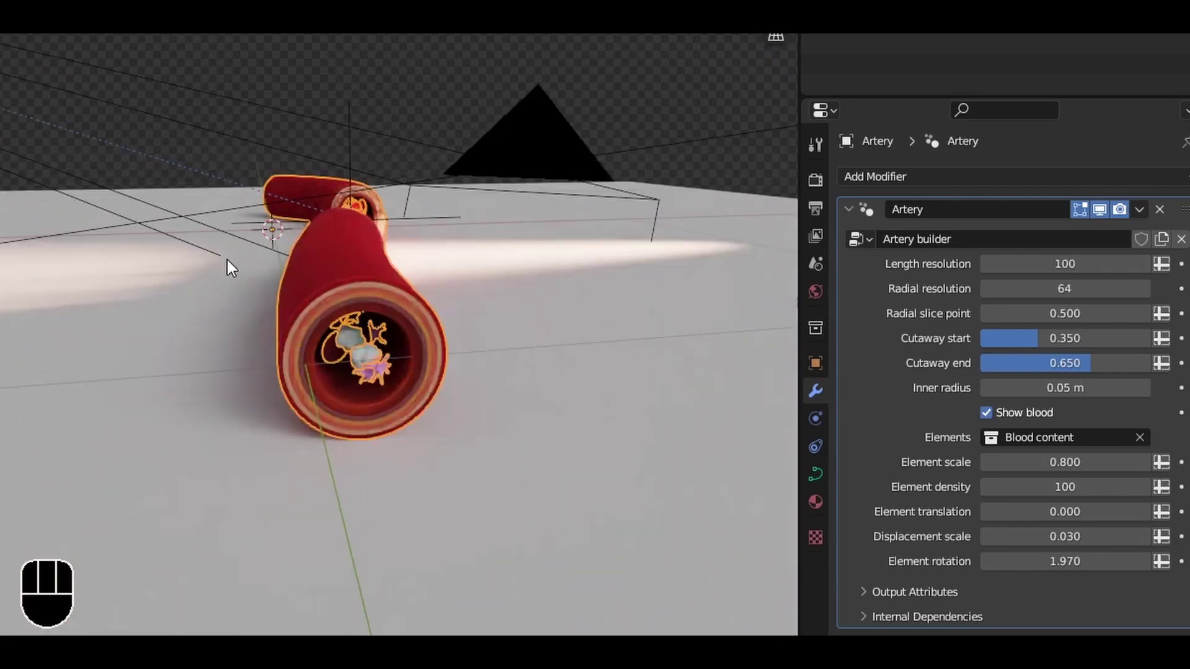
# Step: Hide the viewport overlays to show the artery's cutaway section cleanly
pyautogui.moveTo(228, 260); pyautogui.dragTo(290, 273, button='middle')
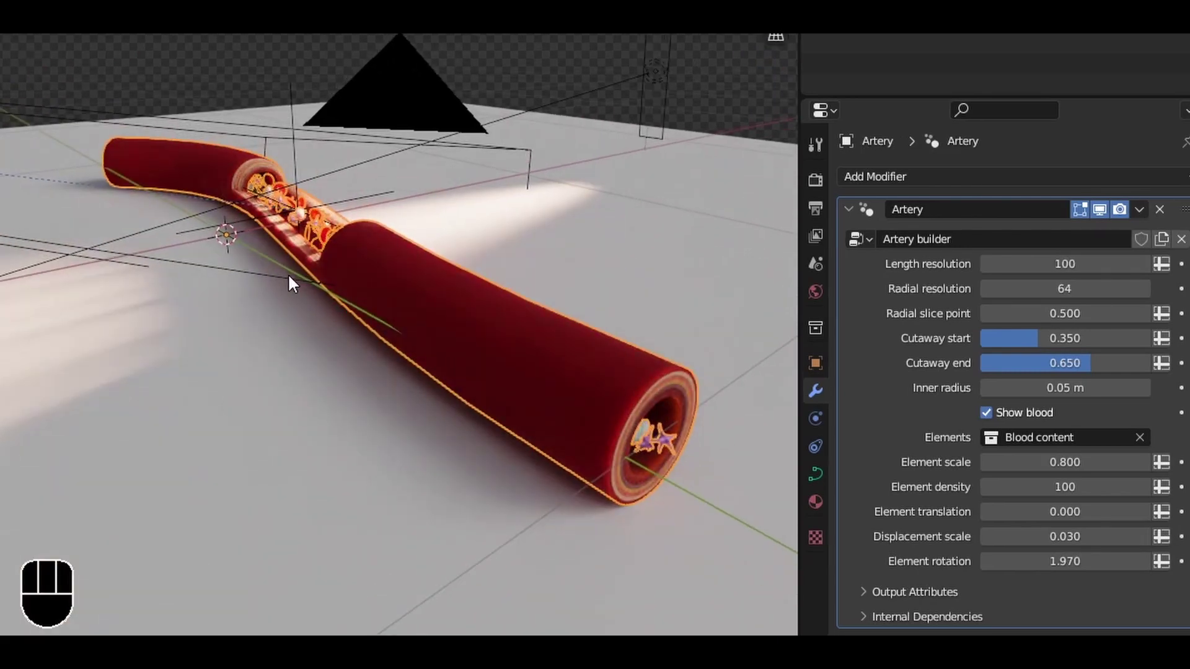
pyautogui.scroll(2, 296, 264)
pyautogui.moveTo(297, 259); pyautogui.dragTo(427, 351, button='middle')
pyautogui.scroll(1, 427, 352)
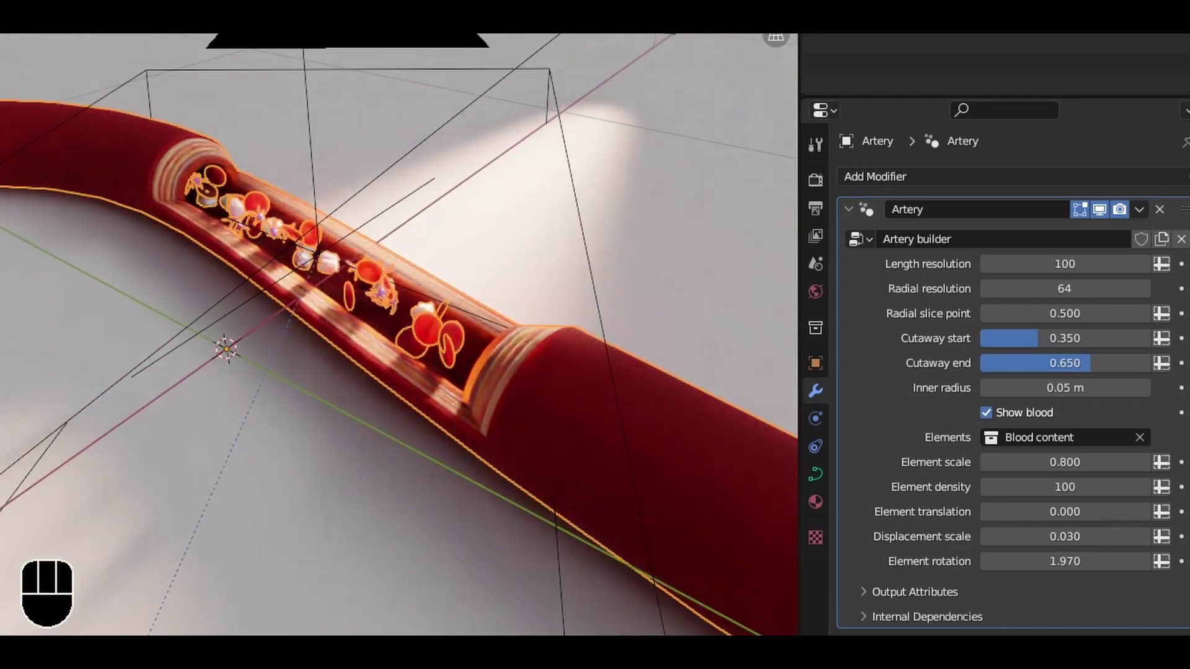
pyautogui.hotkey('shift', 'alt', 'z')
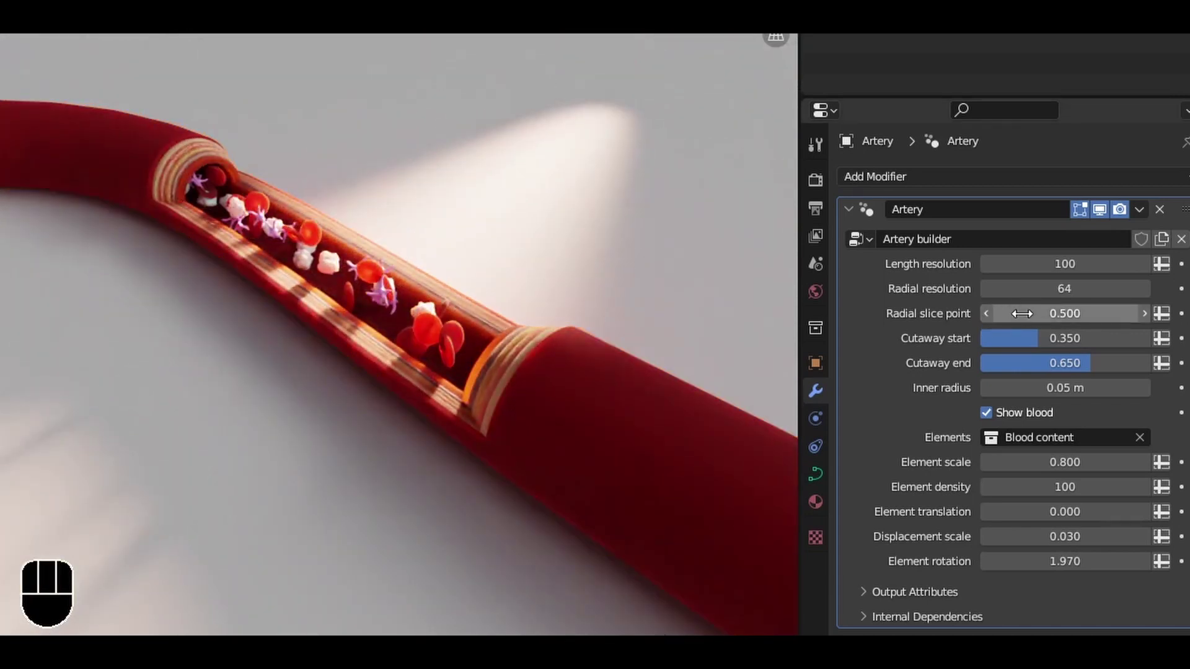
# Step: Adjust the Radial slice point to 0.520 to change how the cutaway slices the vessel wall
pyautogui.click(1184, 388)
pyautogui.moveTo(399, 268); pyautogui.dragTo(433, 233, button='middle')
pyautogui.moveTo(1064, 313); pyautogui.dragTo(989, 313)
pyautogui.scroll(-2, 452, 289)
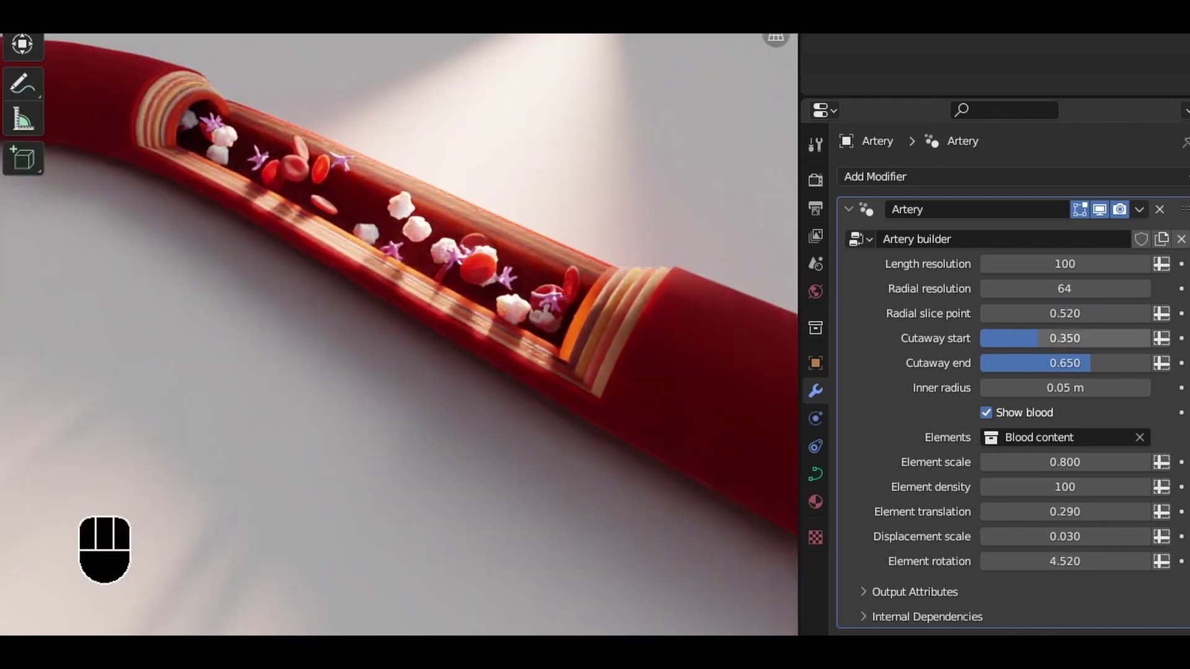
# Step: Set the Cutaway start to 0.235 and undo the other trial changes to the cutaway range
pyautogui.moveTo(1064, 338); pyautogui.dragTo(1094, 362)
pyautogui.hotkey('ctrl', 'z')
pyautogui.hotkey('ctrl', 'z')
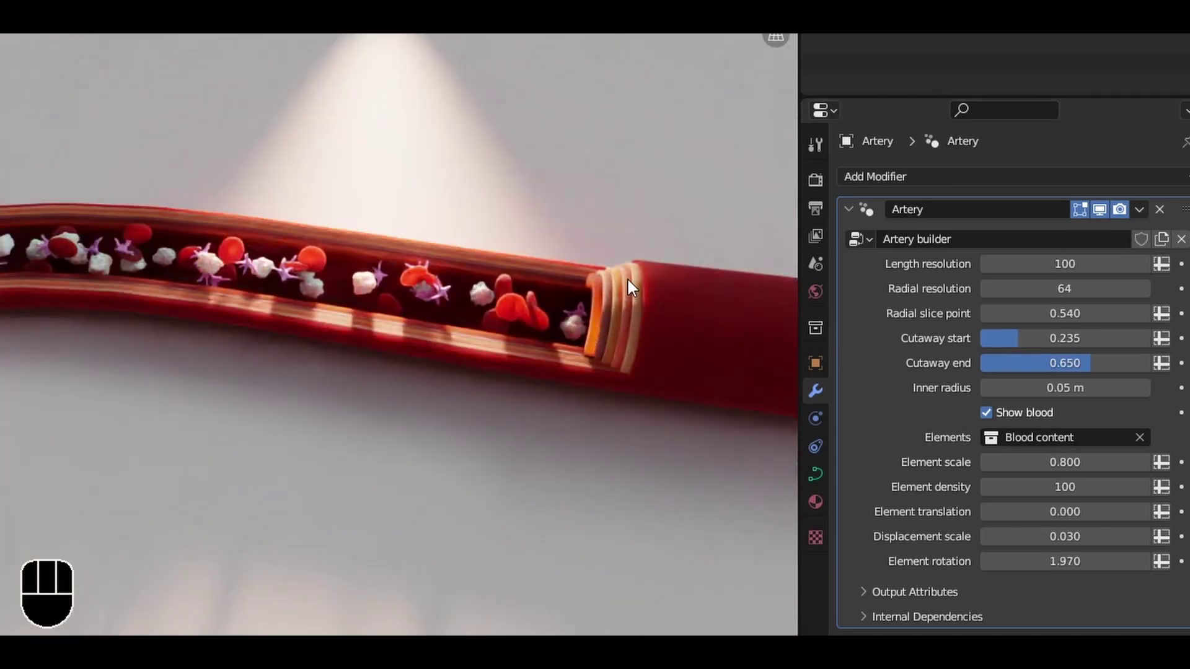
# Step: Examine the stepped wall layers at the cutaway's edge and the blood elements along the opening
pyautogui.keyDown('shift'); pyautogui.moveTo(627, 278); pyautogui.dragTo(228, 260, button='middle'); pyautogui.keyUp('shift')
pyautogui.scroll(2, 582, 250)
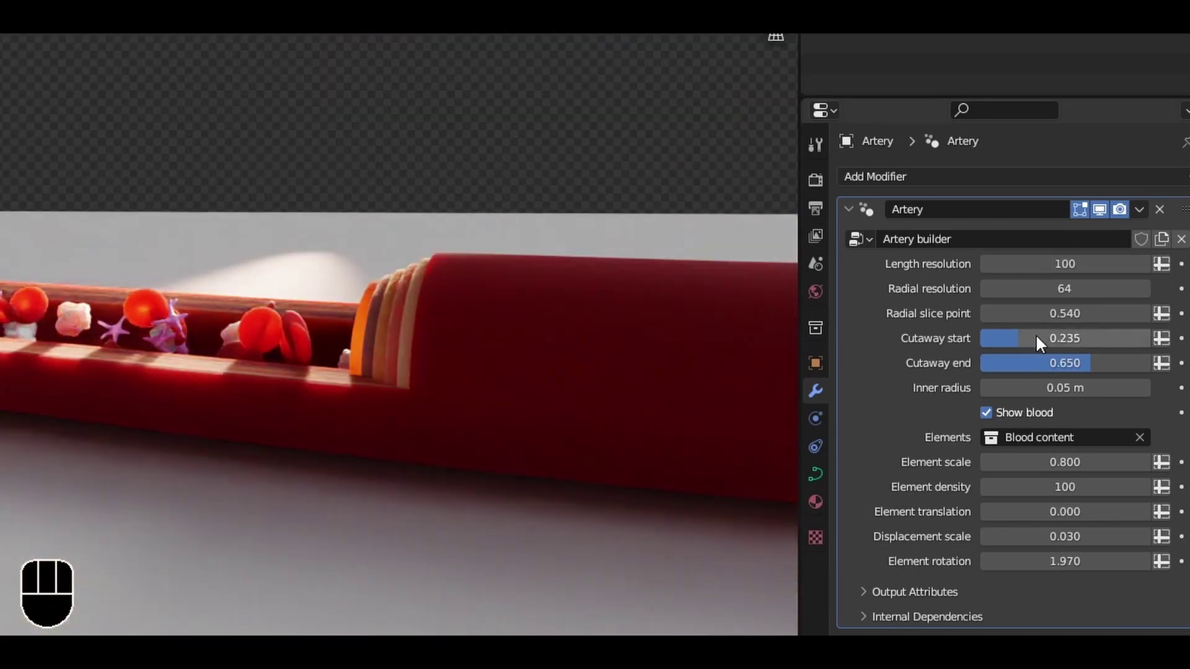
pyautogui.click(1036, 338)
pyautogui.click(269, 337)
pyautogui.scroll(-3, 255, 294)
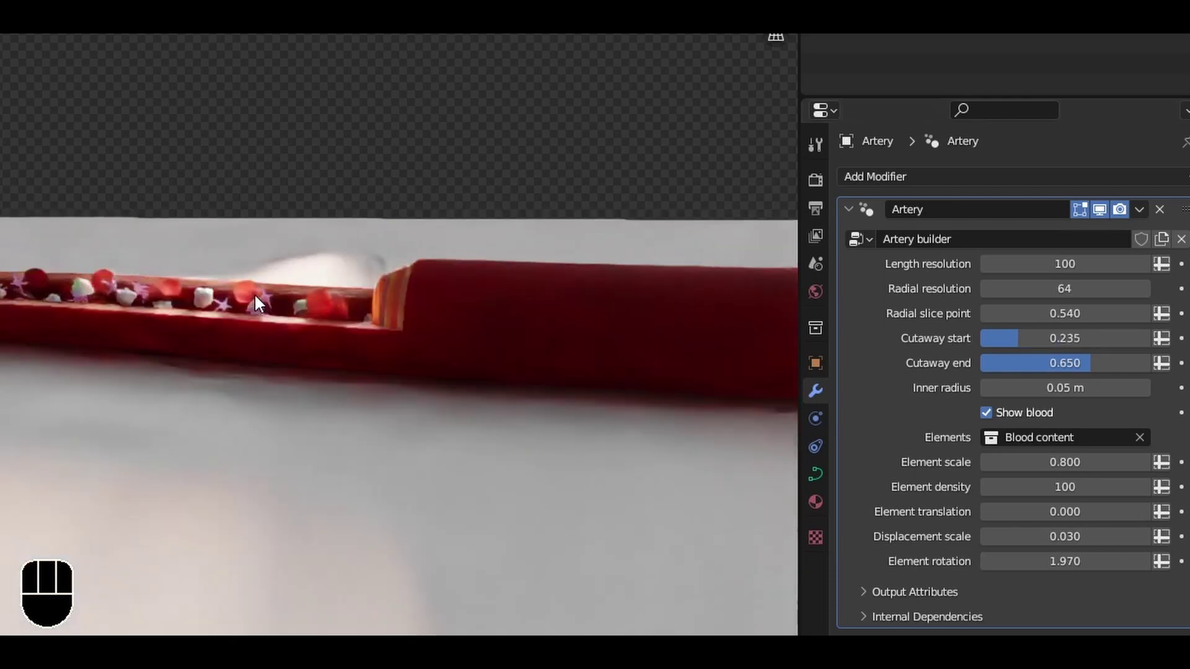
pyautogui.keyDown('shift'); pyautogui.moveTo(254, 295); pyautogui.dragTo(536, 379, button='middle'); pyautogui.keyUp('shift')
pyautogui.keyDown('shift'); pyautogui.moveTo(307, 378); pyautogui.dragTo(375, 339, button='middle'); pyautogui.keyUp('shift')
pyautogui.scroll(2, 269, 353)
pyautogui.keyDown('shift'); pyautogui.moveTo(269, 352); pyautogui.dragTo(364, 330, button='middle'); pyautogui.keyUp('shift')
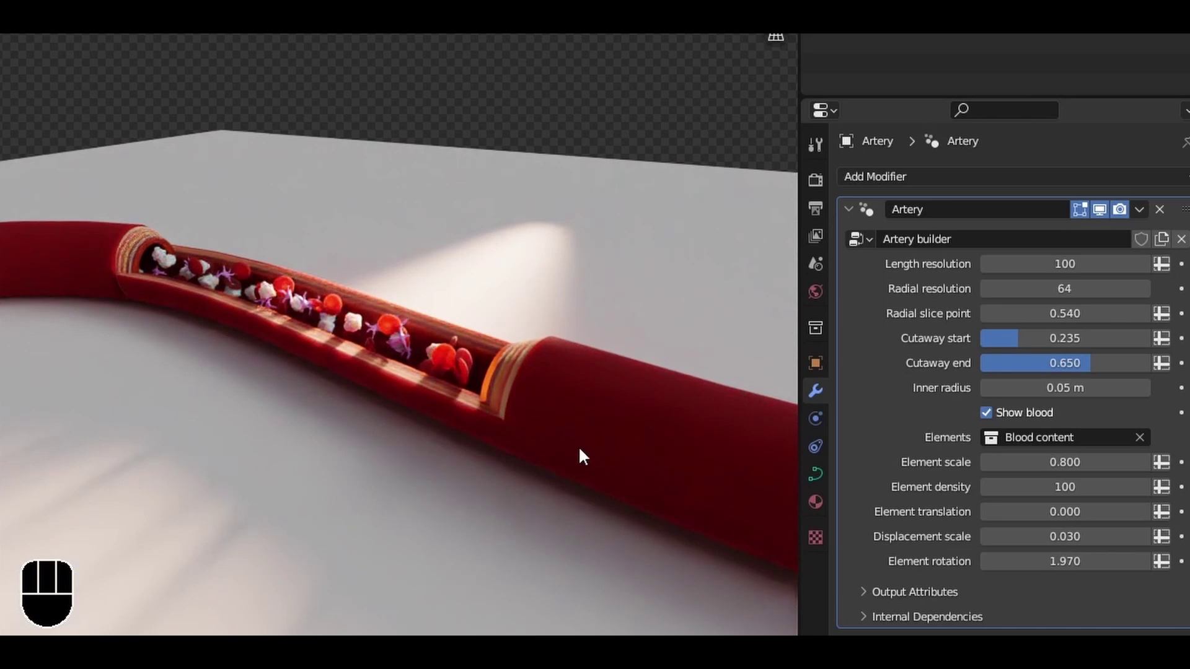
# Step: Increase the artery's Inner radius to 0.08 m while viewing its open end
pyautogui.moveTo(583, 457); pyautogui.dragTo(507, 515, button='middle')
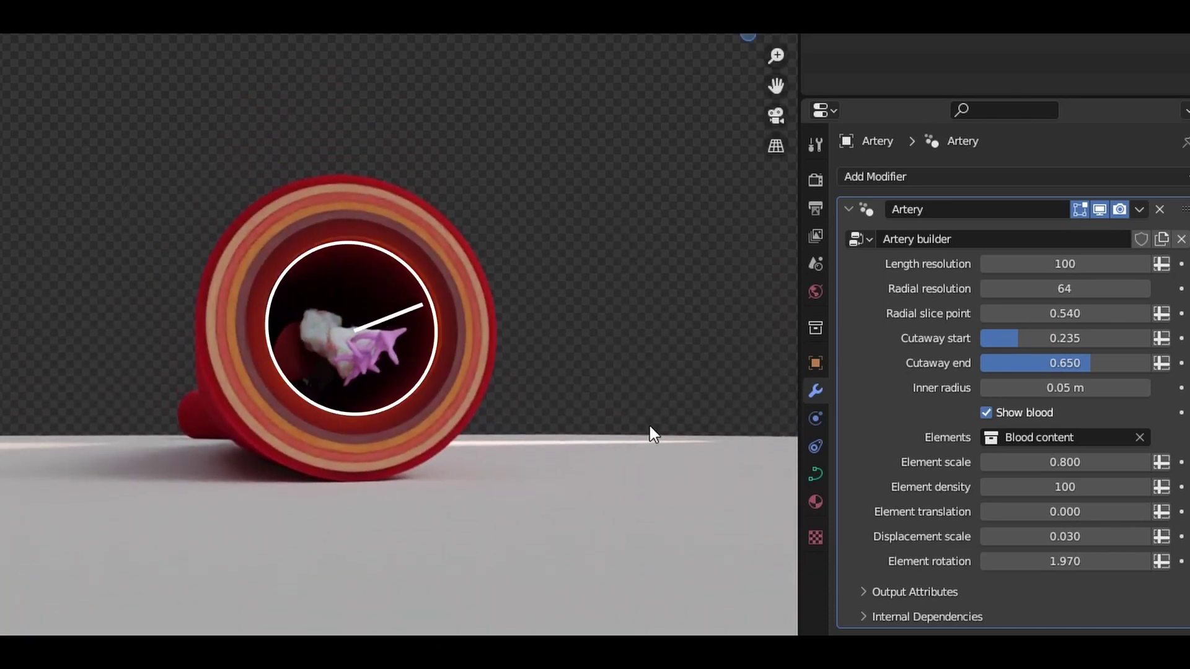
pyautogui.moveTo(1052, 387)
pyautogui.mouseDown()
pyautogui.moveTo(1100, 387)
pyautogui.moveTo(1049, 386)
pyautogui.mouseUp()
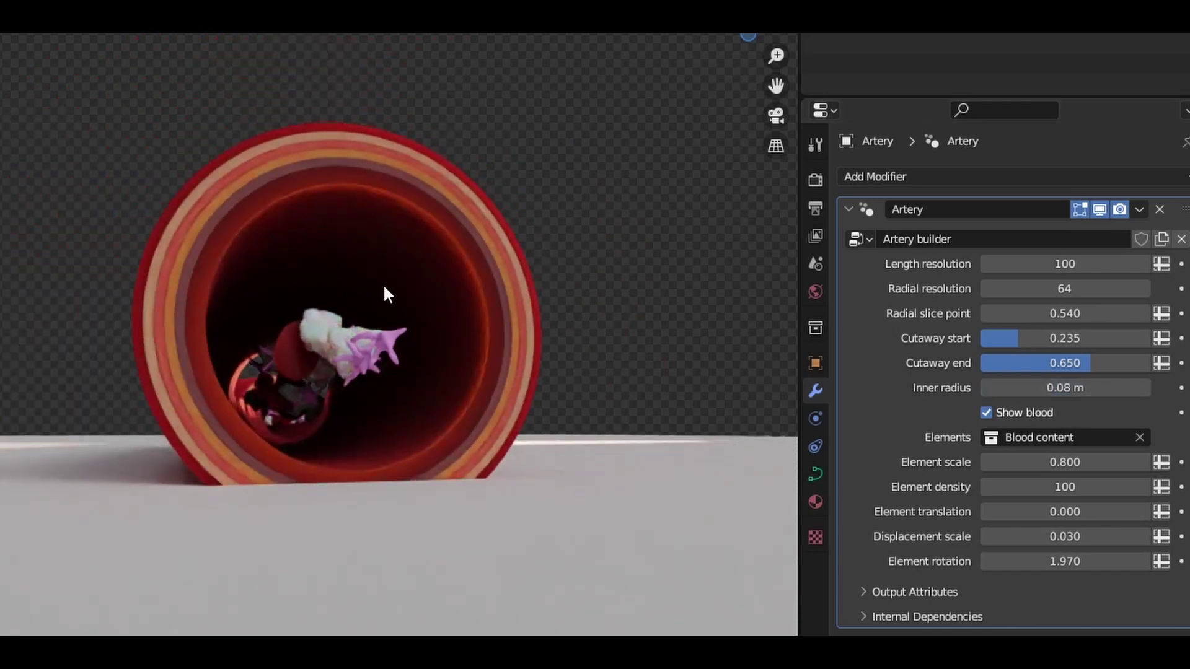
pyautogui.scroll(-5, 358, 280)
pyautogui.moveTo(377, 308); pyautogui.dragTo(404, 409, button='middle')
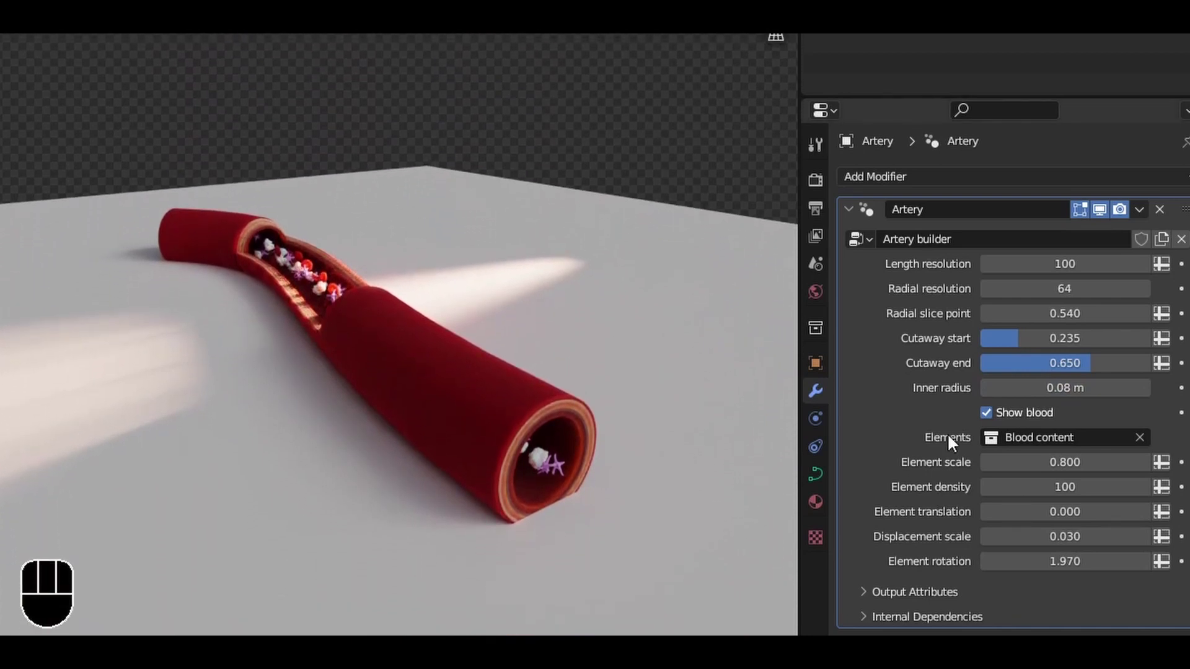
# Step: Turn the Show blood option off and back on to compare the vessel with and without its contents
pyautogui.scroll(-1, 214, 299)
pyautogui.keyDown('shift'); pyautogui.moveTo(285, 304); pyautogui.dragTo(357, 335, button='middle'); pyautogui.keyUp('shift')
pyautogui.scroll(1, 424, 363)
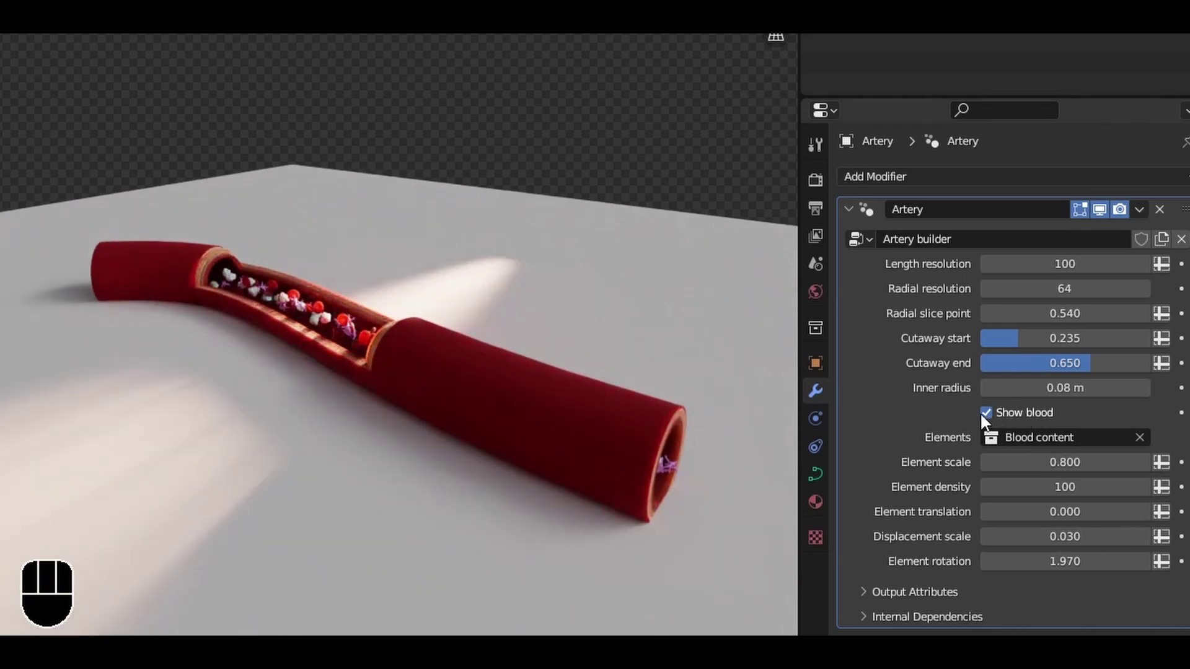
pyautogui.click(997, 411)
pyautogui.click(997, 411)
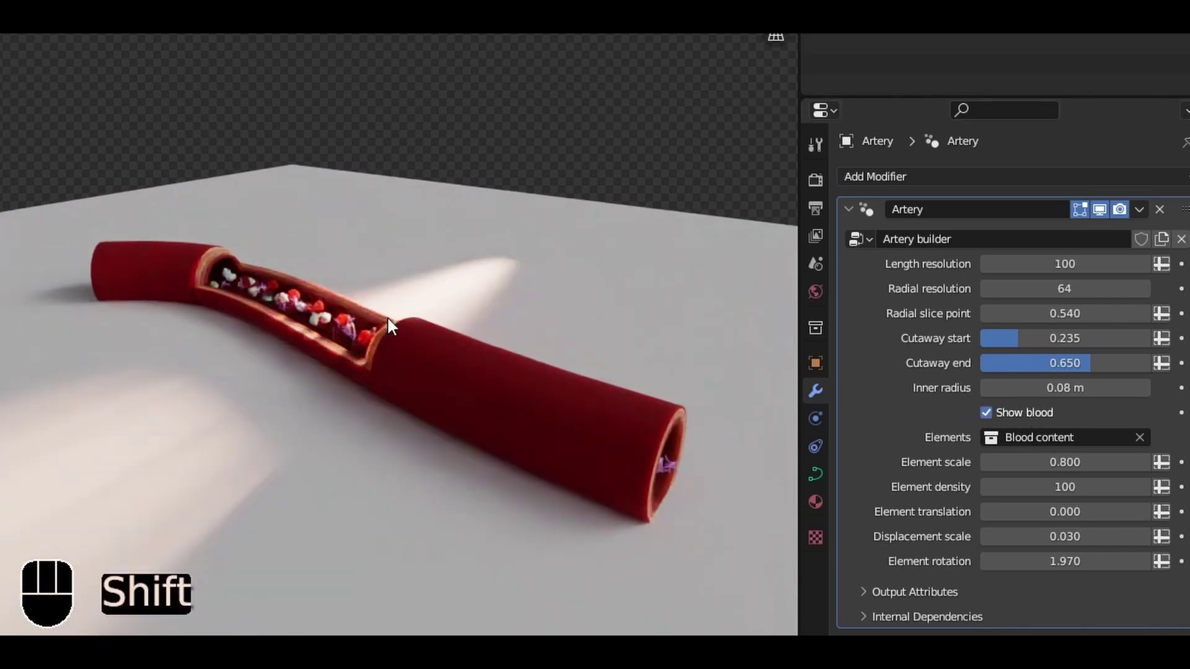
# Step: Set the blood's Element scale to 1.190 and Element density to 111
pyautogui.keyDown('shift'); pyautogui.moveTo(387, 316); pyautogui.dragTo(463, 299, button='middle'); pyautogui.keyUp('shift')
pyautogui.scroll(2, 430, 337)
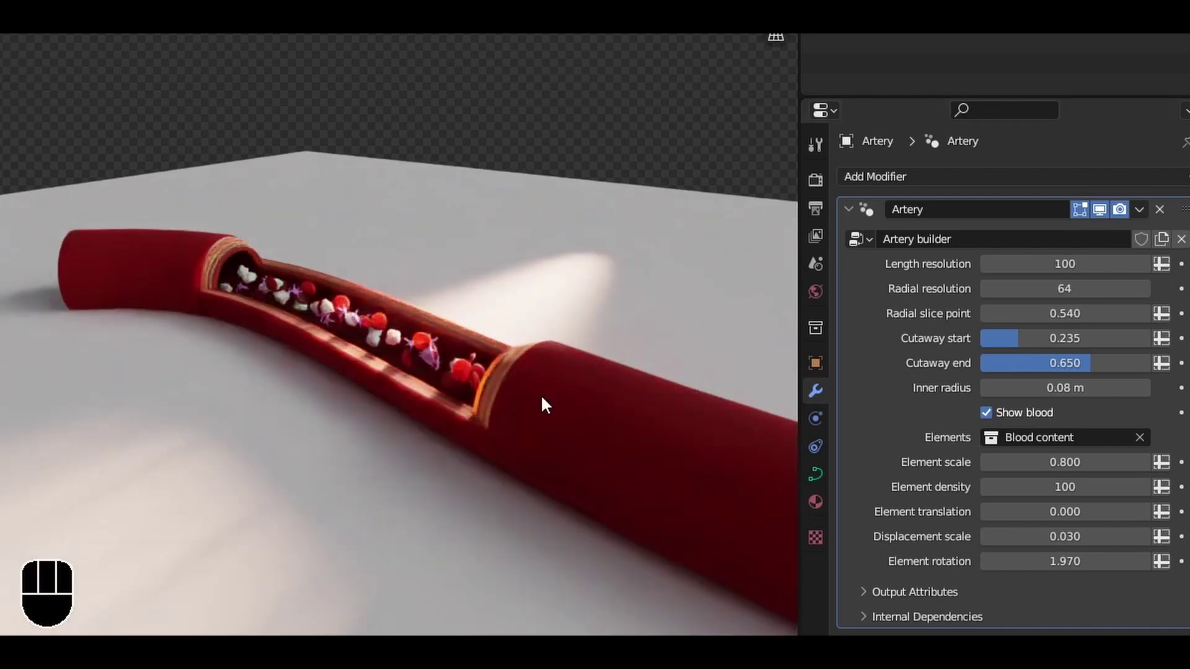
pyautogui.scroll(2, 525, 393)
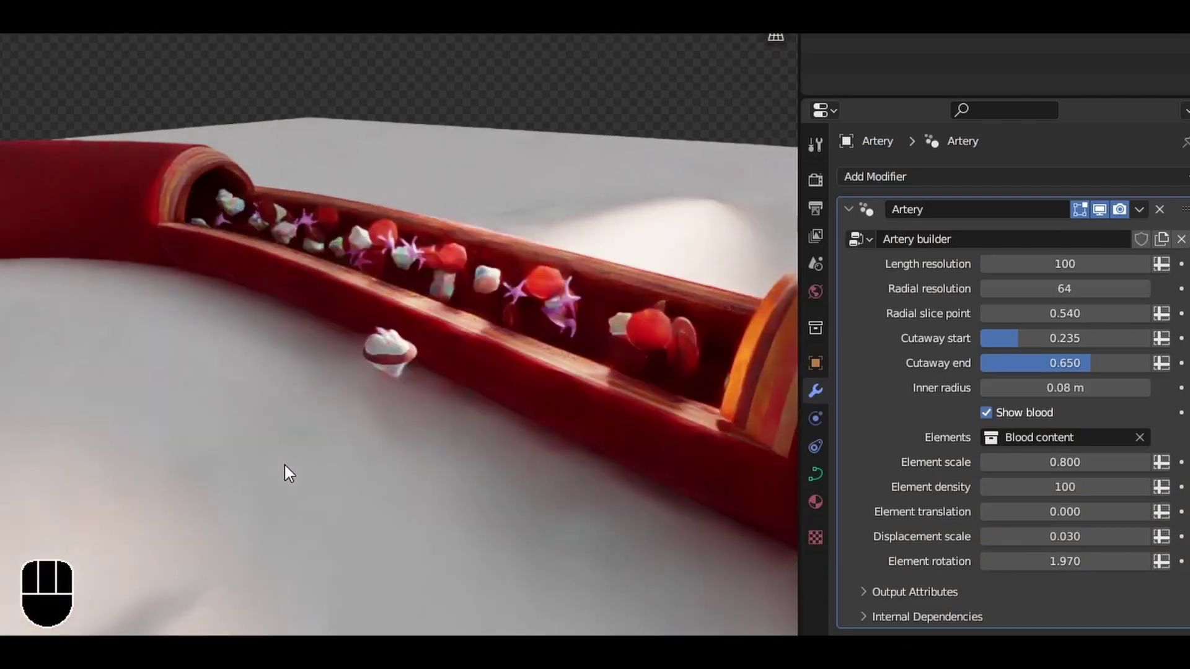
pyautogui.scroll(3, 285, 464)
pyautogui.keyDown('shift'); pyautogui.moveTo(309, 452); pyautogui.dragTo(314, 414, button='middle'); pyautogui.keyUp('shift')
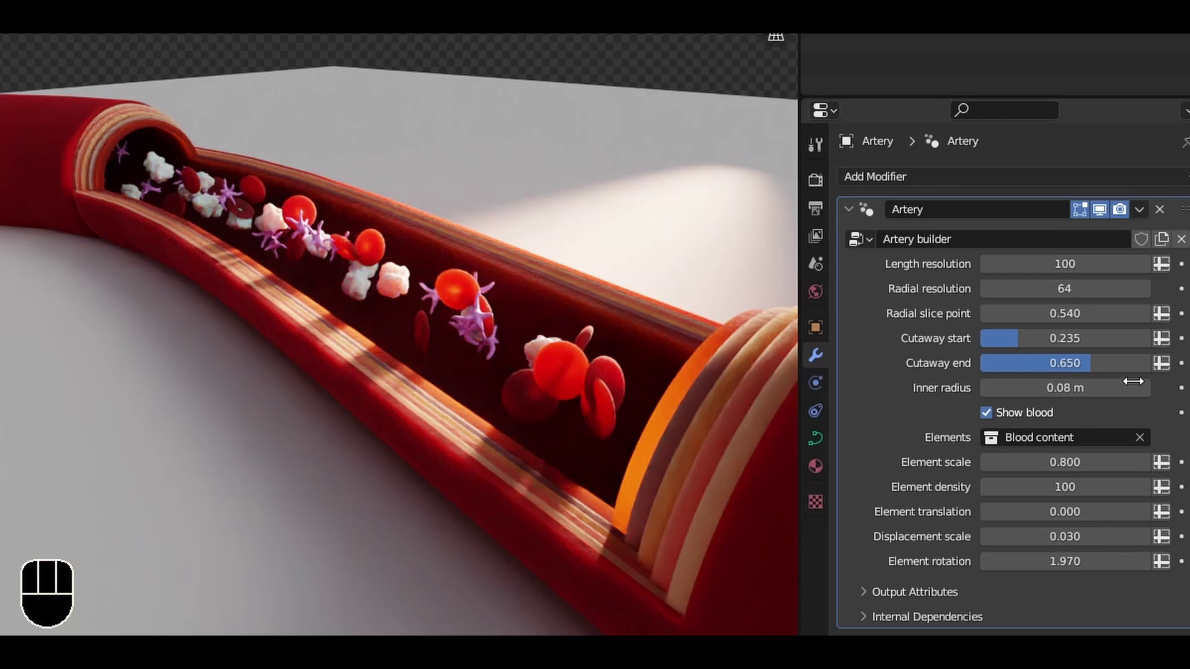
pyautogui.moveTo(1062, 466)
pyautogui.mouseDown()
pyautogui.moveTo(1120, 466)
pyautogui.moveTo(1059, 467)
pyautogui.moveTo(1104, 467)
pyautogui.moveTo(1055, 481)
pyautogui.moveTo(1108, 481)
pyautogui.moveTo(1018, 481)
pyautogui.moveTo(1062, 482)
pyautogui.mouseUp()
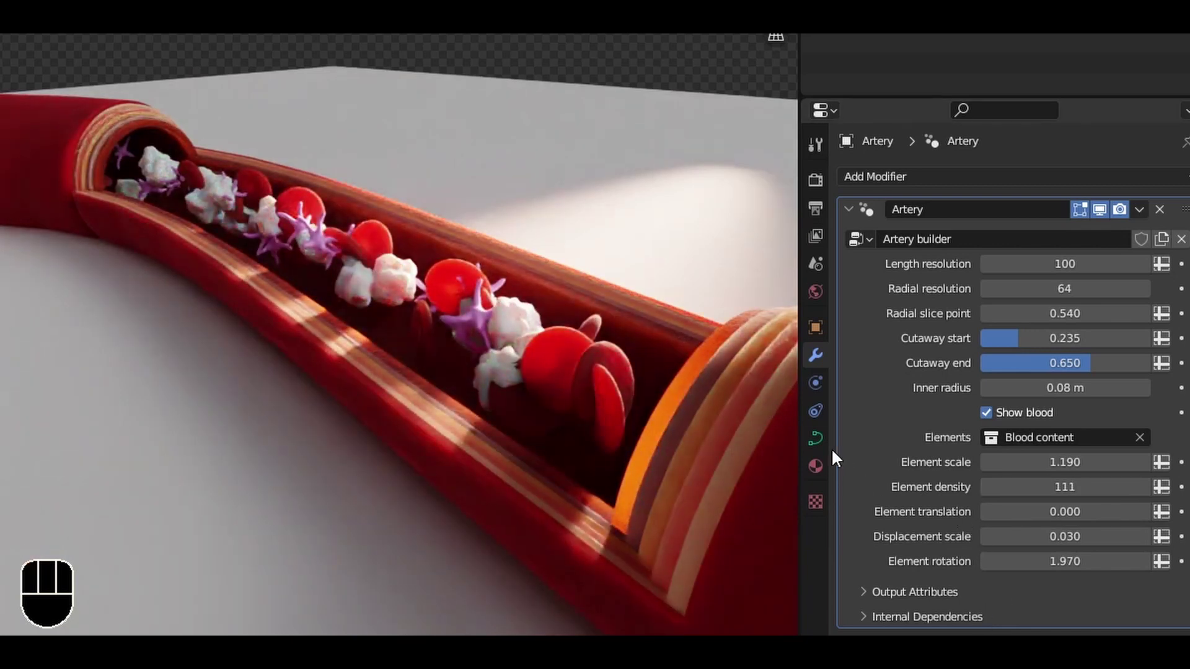
pyautogui.scroll(-3, 347, 307)
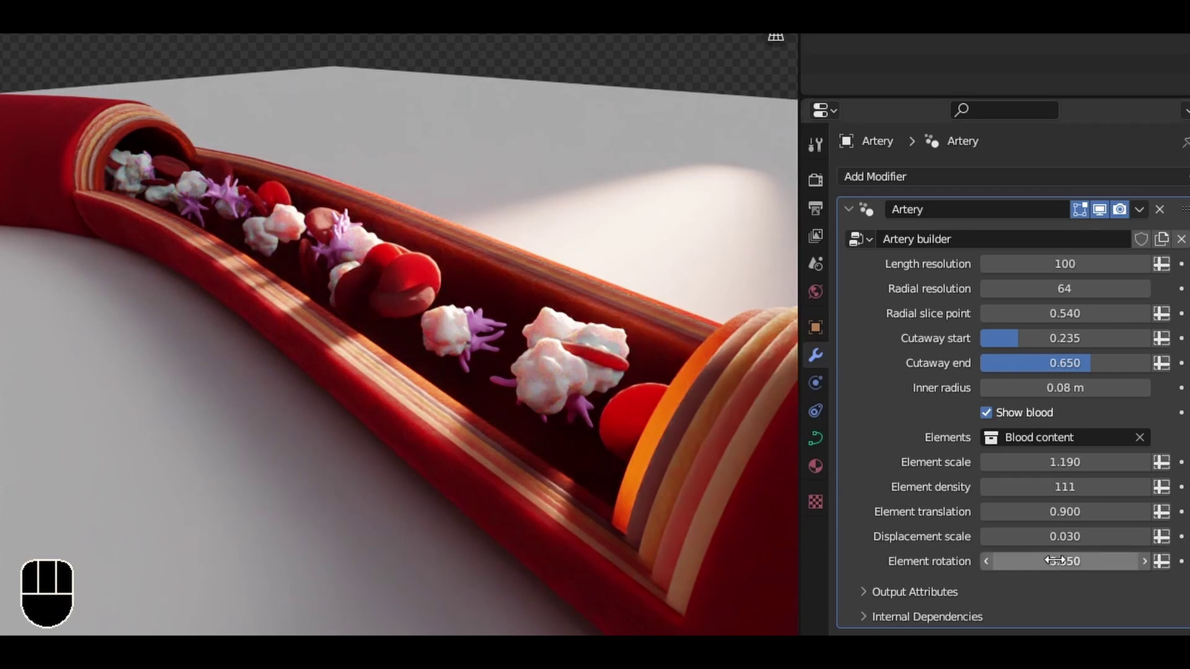
# Step: Set the blood elements' Displacement scale to 0 and inspect their alignment inside the vessel
pyautogui.click(1061, 535)
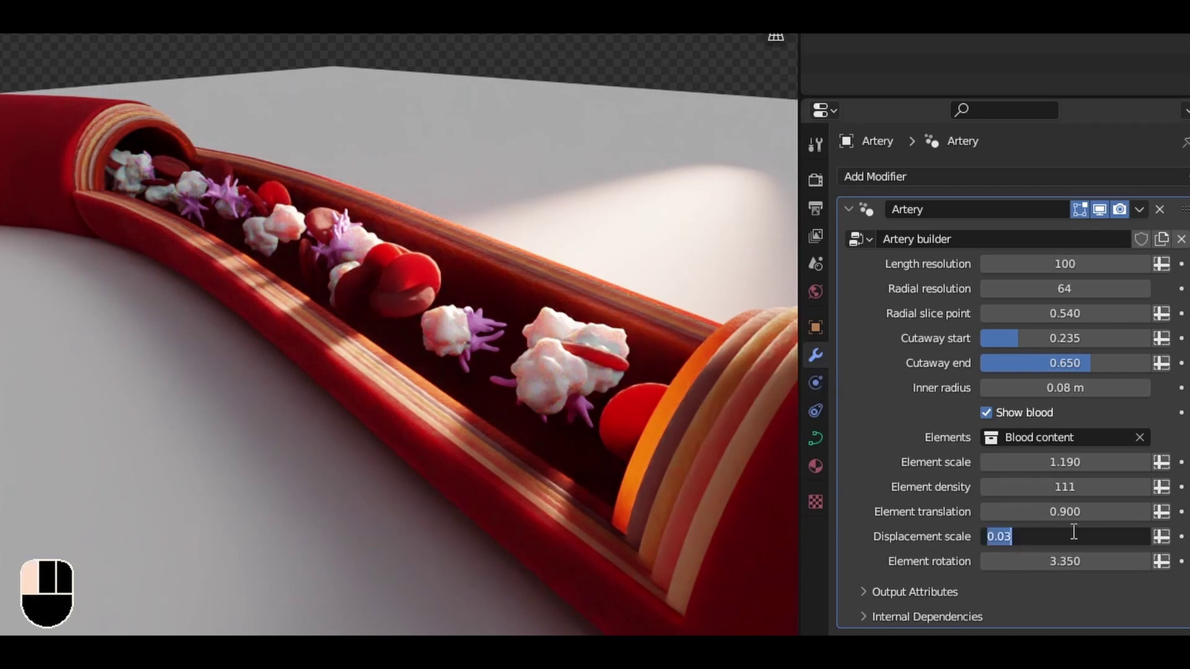
pyautogui.write('0')
pyautogui.press('Return')
pyautogui.scroll(5, 521, 247)
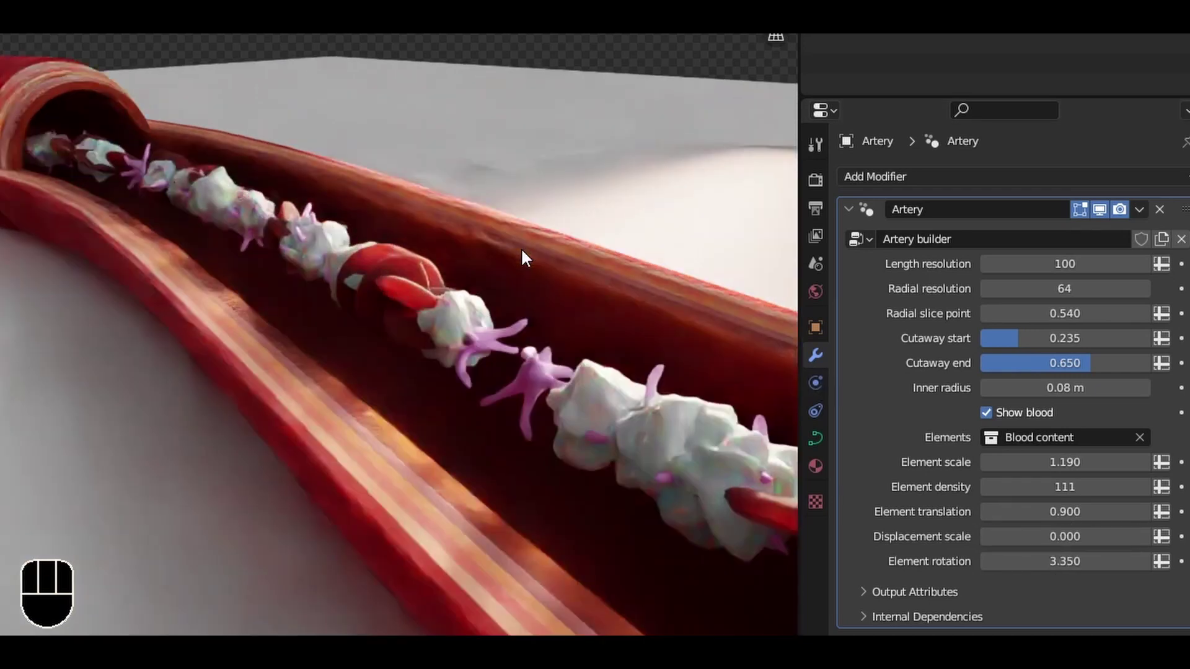
# Step: Set the blood elements' Displacement scale to 0.1 and view how they spread around the vessel
pyautogui.scroll(-5, 520, 247)
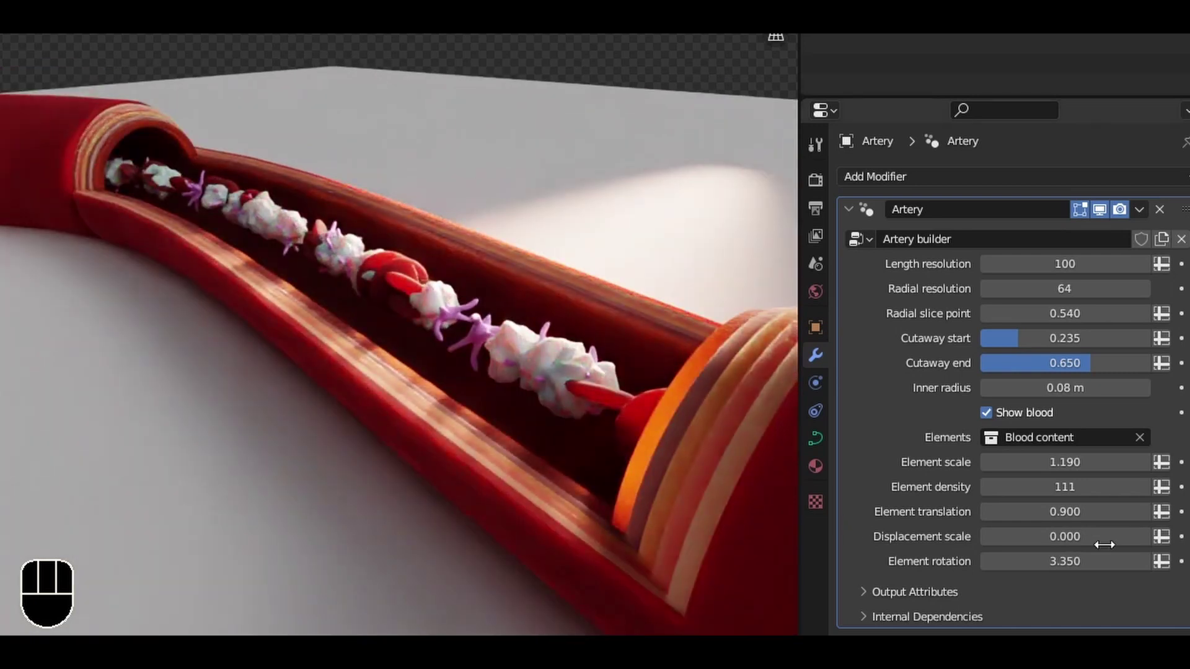
pyautogui.click(1087, 537)
pyautogui.write('0.')
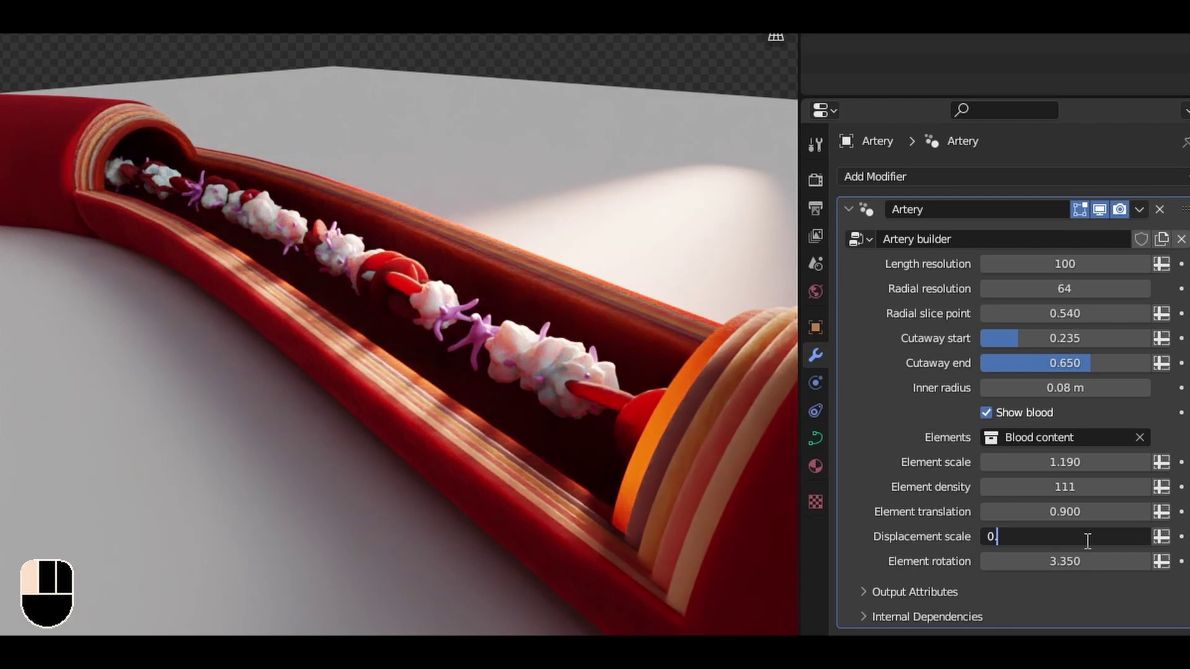
pyautogui.write('1')
pyautogui.press('Return')
pyautogui.scroll(-4, 580, 335)
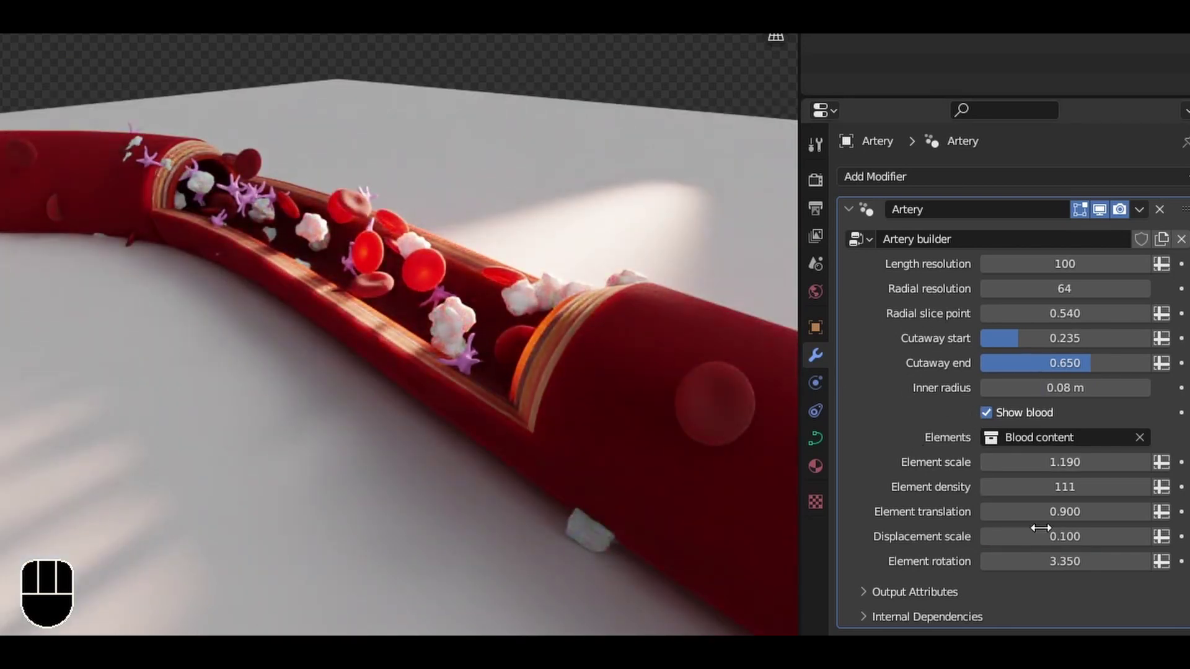
# Step: Set the blood elements' Displacement scale to 0.02 and view them inside the cutaway
pyautogui.click(1086, 534)
pyautogui.write('0')
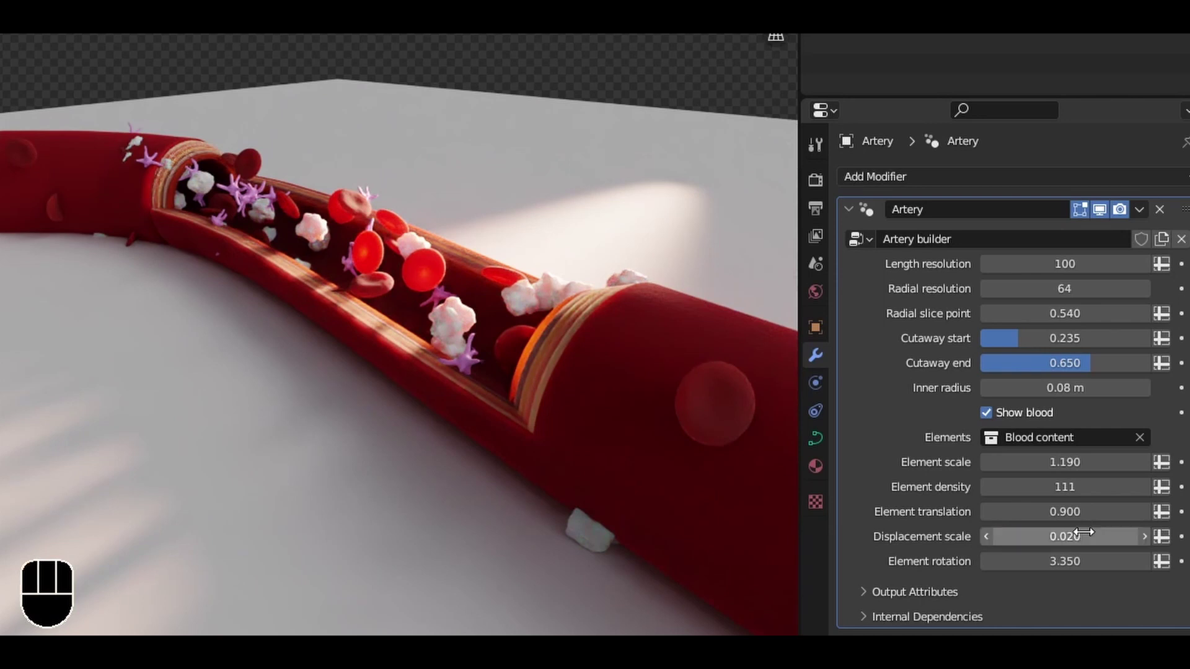
pyautogui.press('Return')
pyautogui.scroll(3, 480, 293)
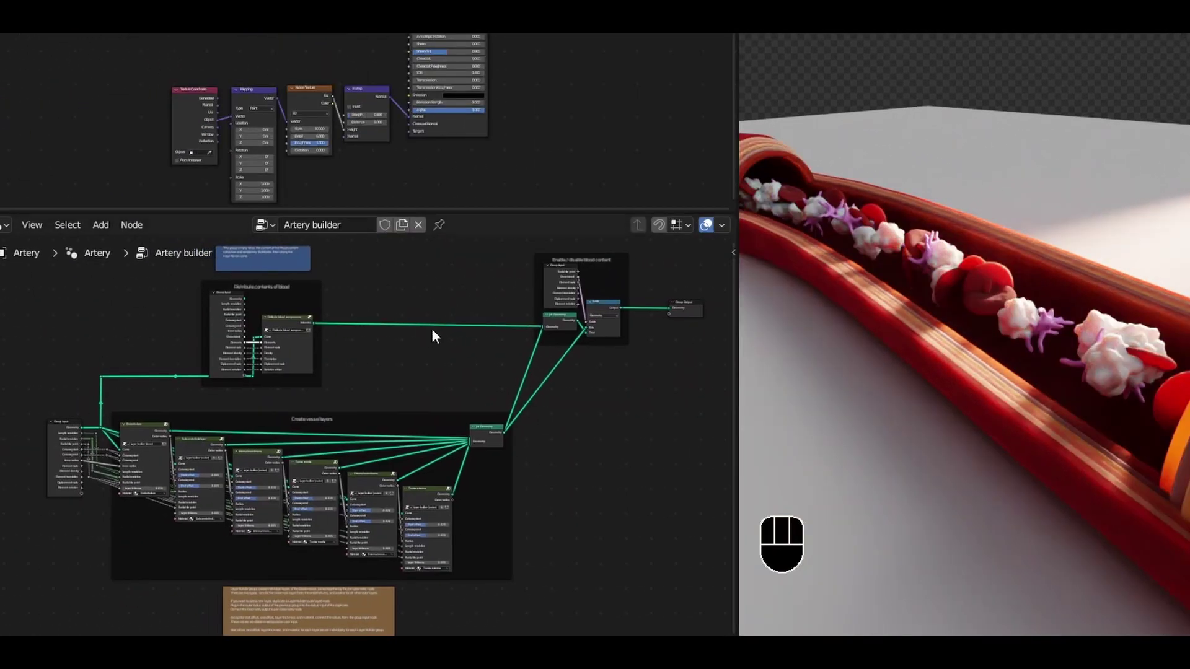
# Step: Examine the blood distribution group, the vessel layer nodes in the Artery builder tree, and the vessel's cutaway
pyautogui.scroll(4, 263, 363)
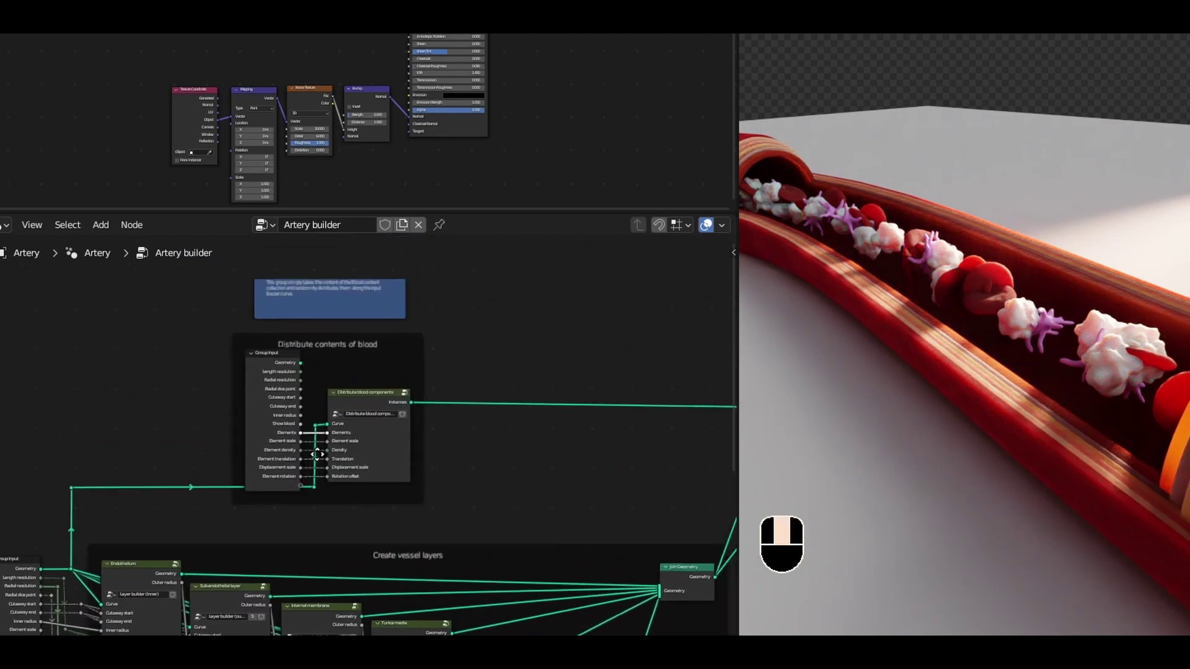
pyautogui.moveTo(329, 439); pyautogui.dragTo(338, 463, button='middle')
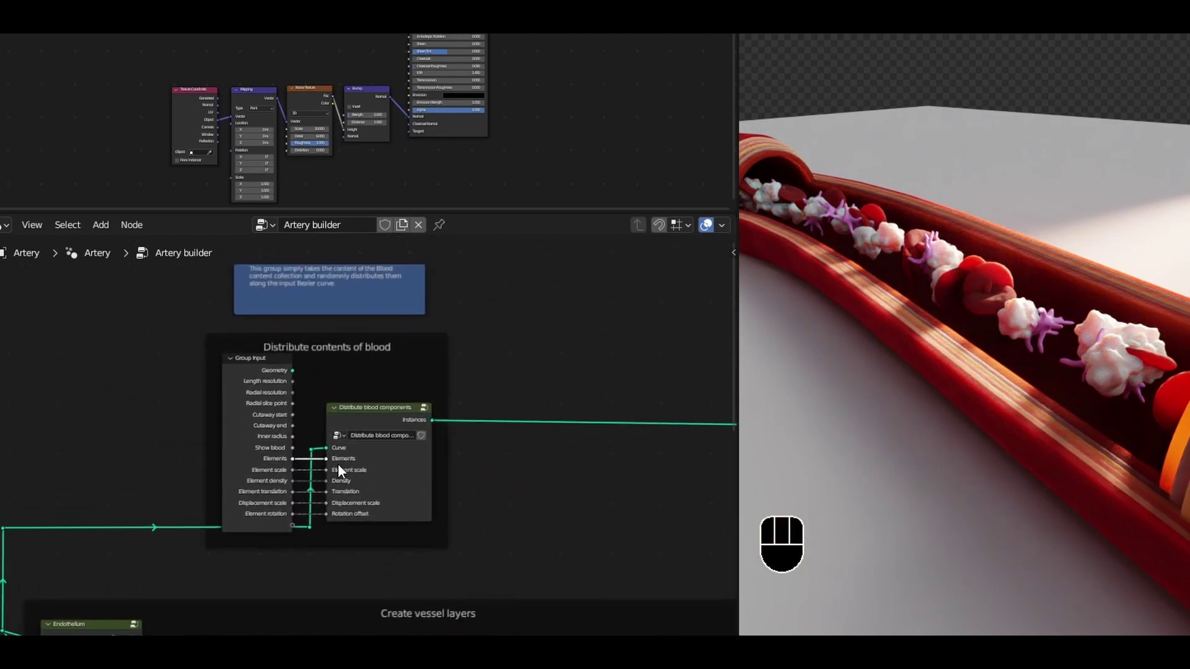
pyautogui.scroll(-2, 337, 464)
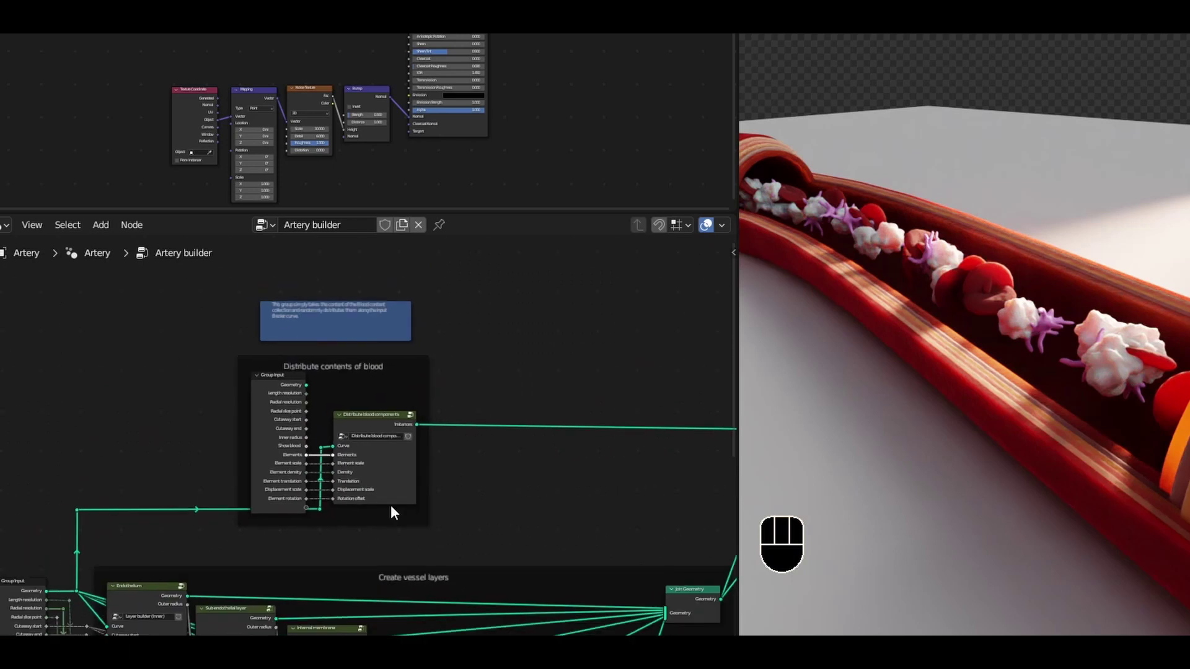
pyautogui.moveTo(390, 505); pyautogui.dragTo(271, 484, button='middle')
pyautogui.scroll(-2, 244, 484)
pyautogui.moveTo(347, 568); pyautogui.dragTo(410, 359, button='middle')
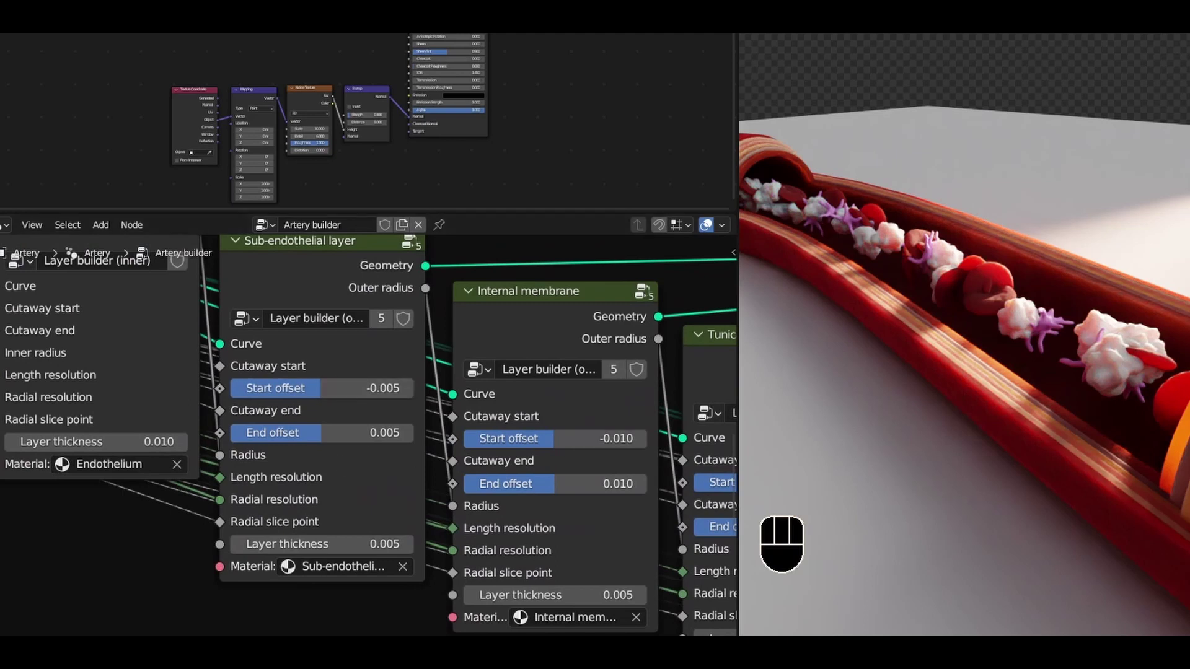
pyautogui.scroll(-4, 1029, 370)
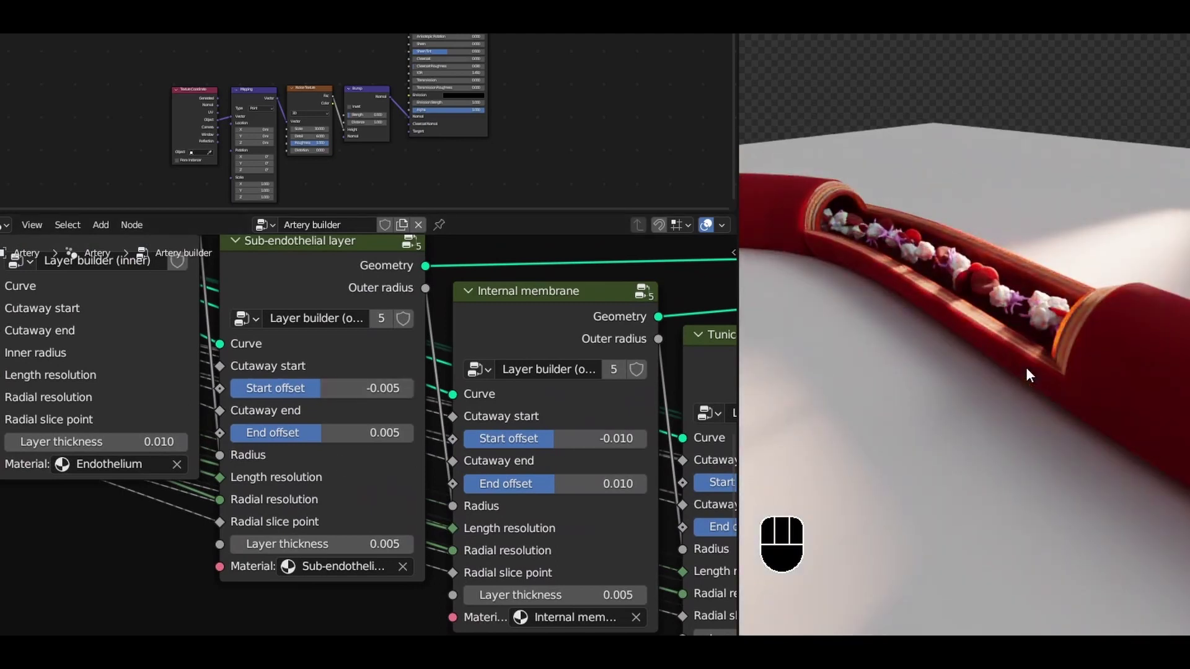
pyautogui.moveTo(865, 274); pyautogui.dragTo(917, 286, button='middle')
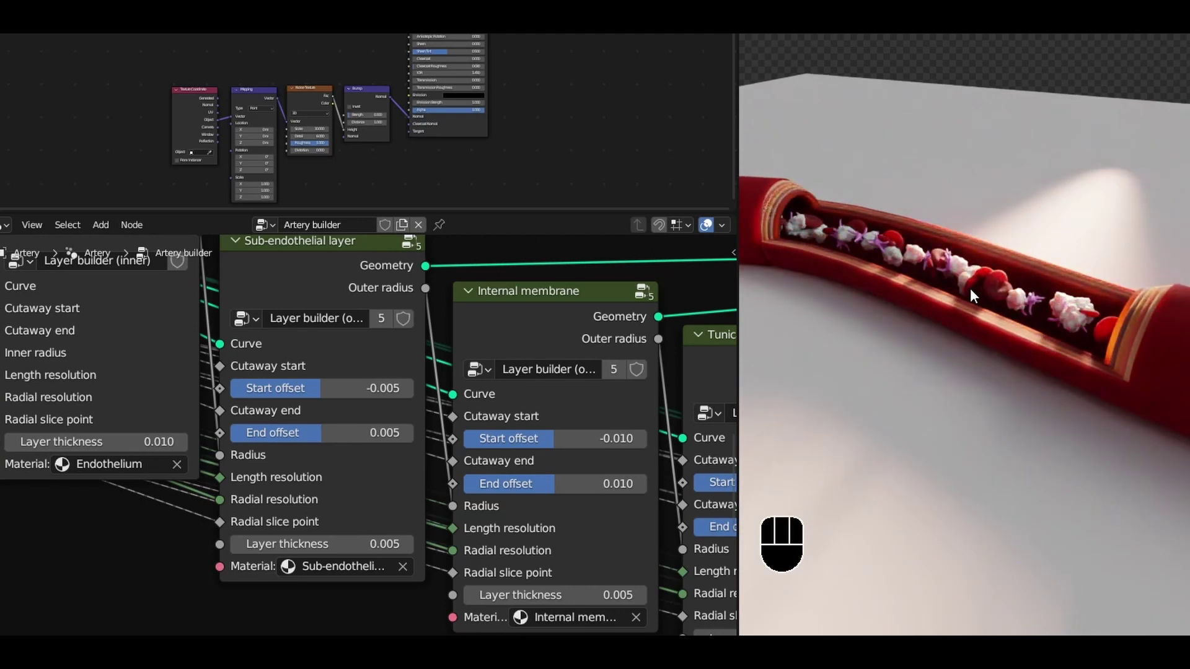
pyautogui.scroll(-2, 968, 283)
pyautogui.keyDown('shift'); pyautogui.moveTo(968, 284); pyautogui.dragTo(1029, 323, button='middle'); pyautogui.keyUp('shift')
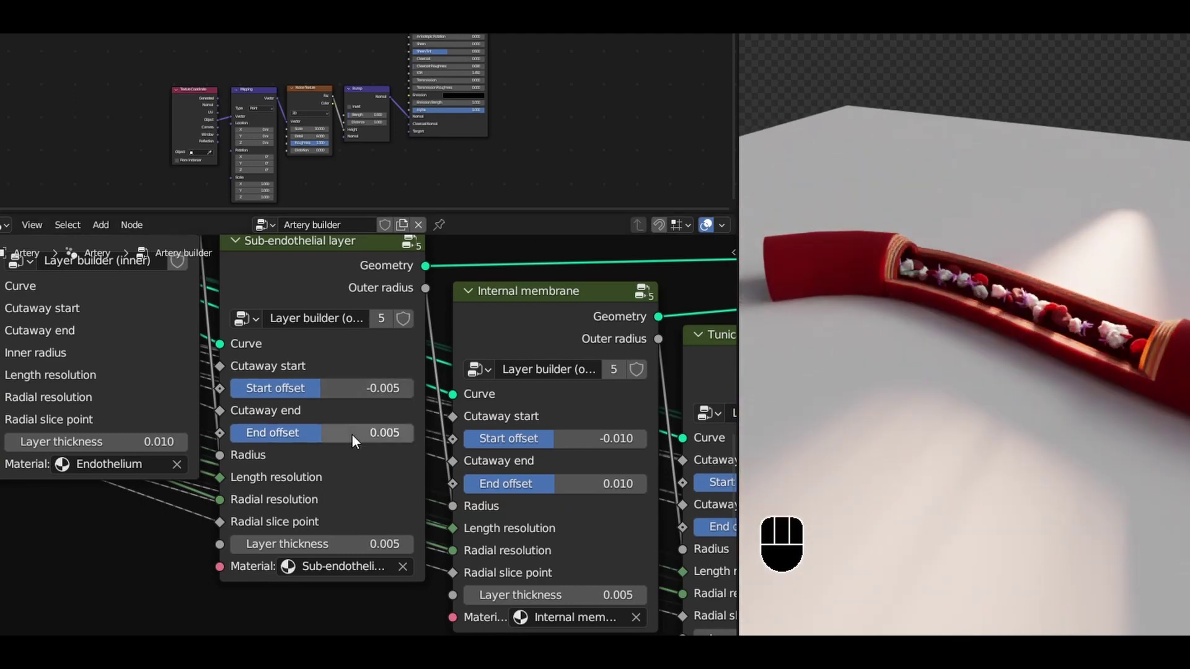
# Step: Set Start offset and End offset to 0 on the outer vessel layer nodes and inspect the cutaway edge
pyautogui.scroll(-3, 555, 370)
pyautogui.click(250, 404)
pyautogui.write('0')
pyautogui.press('Tab')
pyautogui.write('0')
pyautogui.press('Return')
pyautogui.click(385, 442)
pyautogui.write('0')
pyautogui.press('Tab')
pyautogui.write('0')
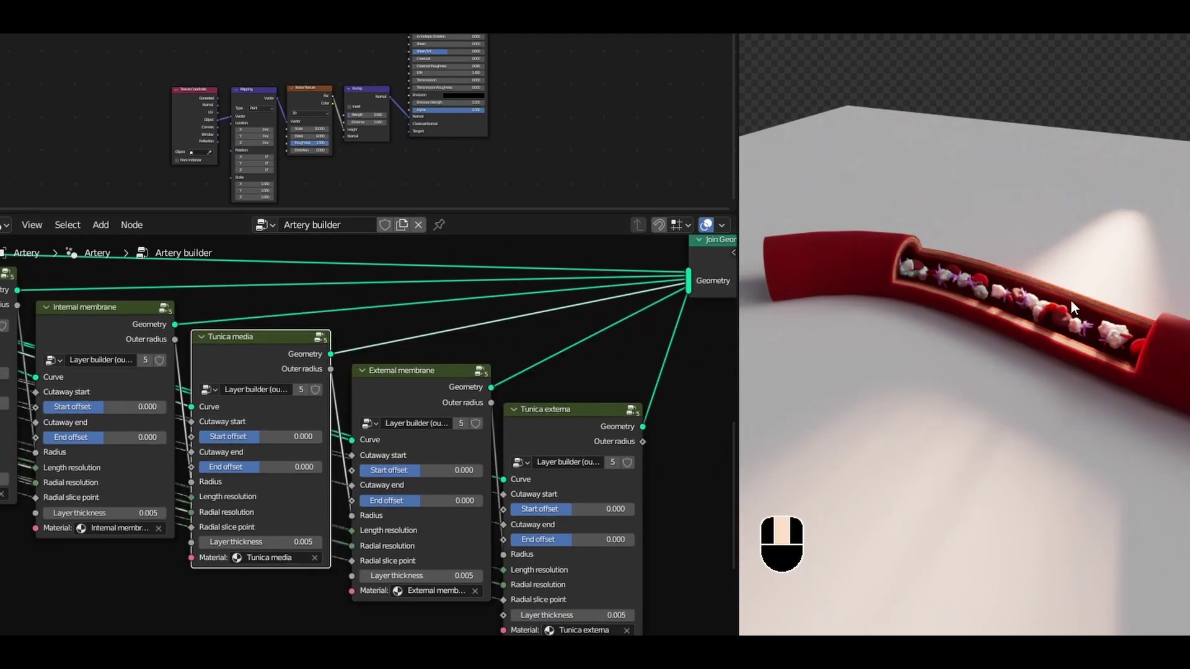
pyautogui.moveTo(1071, 301); pyautogui.dragTo(1029, 397, button='middle')
pyautogui.scroll(2, 1071, 282)
pyautogui.scroll(3, 941, 331)
pyautogui.keyDown('shift'); pyautogui.moveTo(941, 331); pyautogui.dragTo(1084, 353, button='middle'); pyautogui.keyUp('shift')
pyautogui.moveTo(1186, 483); pyautogui.dragTo(976, 336, button='middle')
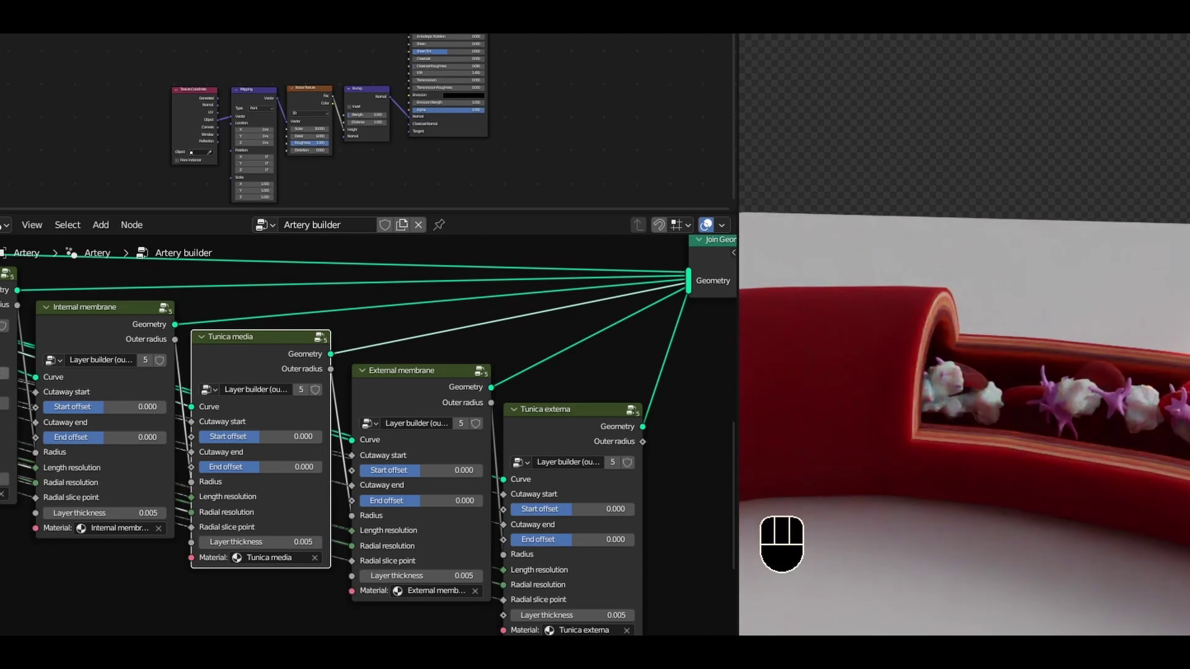
# Step: Try another Start offset on the Sub-endothelial layer node, and set it to 0
pyautogui.moveTo(46, 412); pyautogui.dragTo(362, 432, button='middle')
pyautogui.scroll(3, 289, 415)
pyautogui.moveTo(222, 383)
pyautogui.mouseDown()
pyautogui.moveTo(298, 383)
pyautogui.moveTo(210, 383)
pyautogui.mouseUp()
pyautogui.click(249, 384)
pyautogui.write('0')
pyautogui.press('Return')
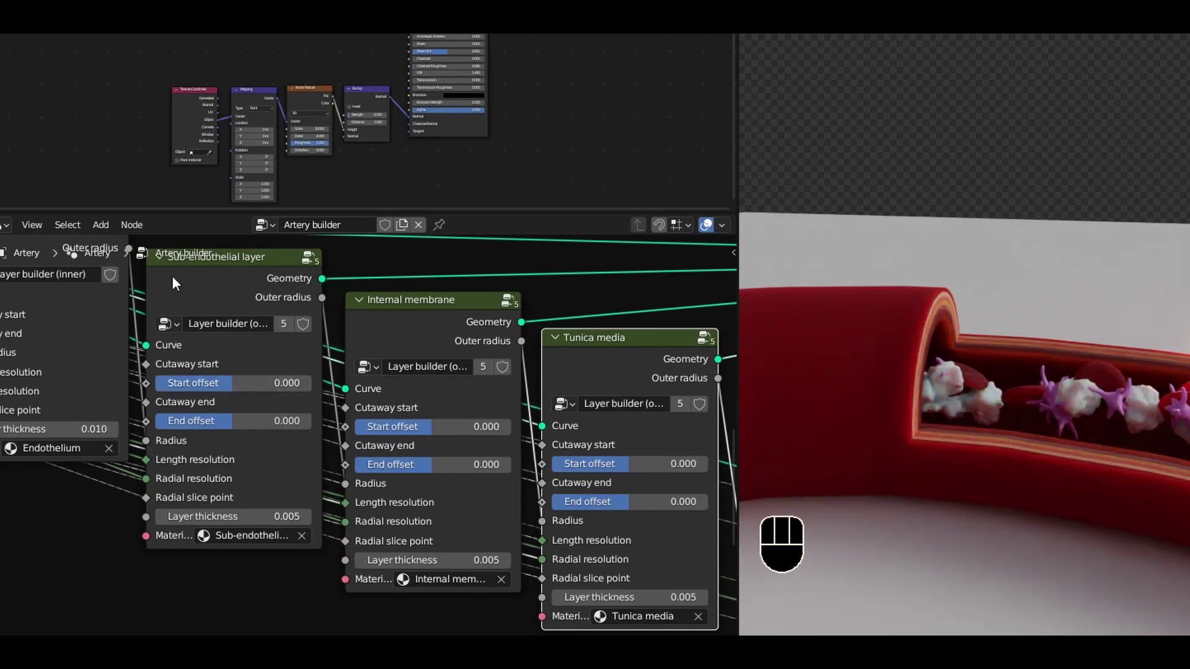
# Step: Set the Internal membrane's Layer thickness to 0.02 and inspect the layer in the vessel's cross-section
pyautogui.moveTo(254, 552); pyautogui.dragTo(344, 429, button='middle')
pyautogui.click(343, 384)
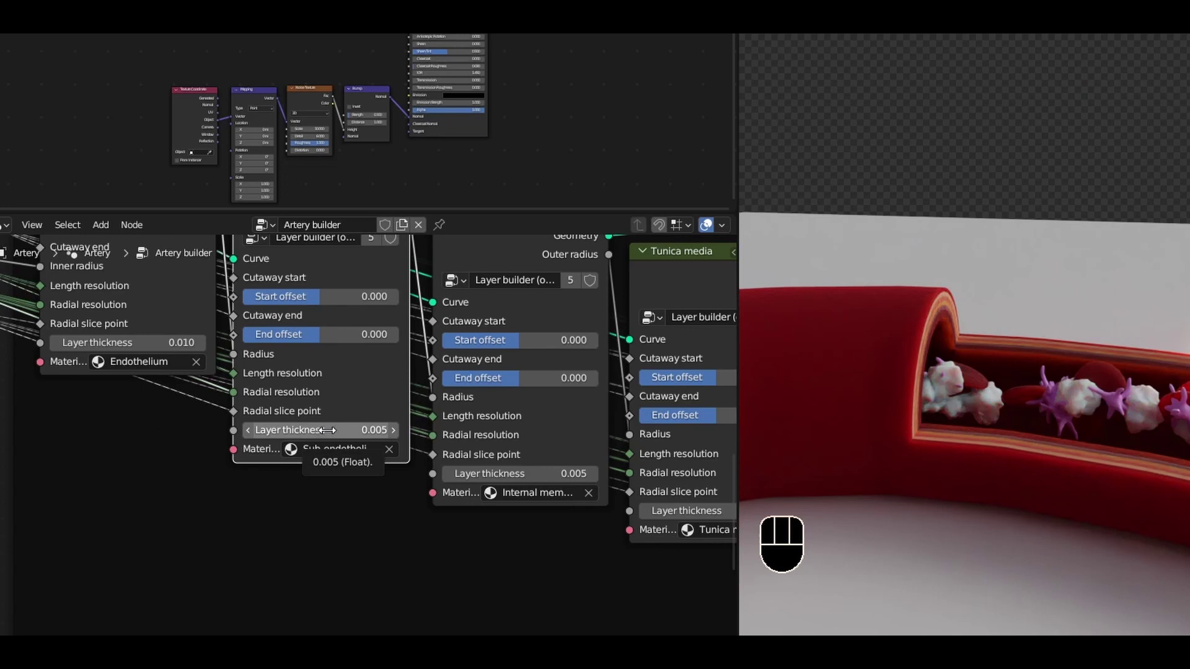
pyautogui.scroll(-2, 445, 398)
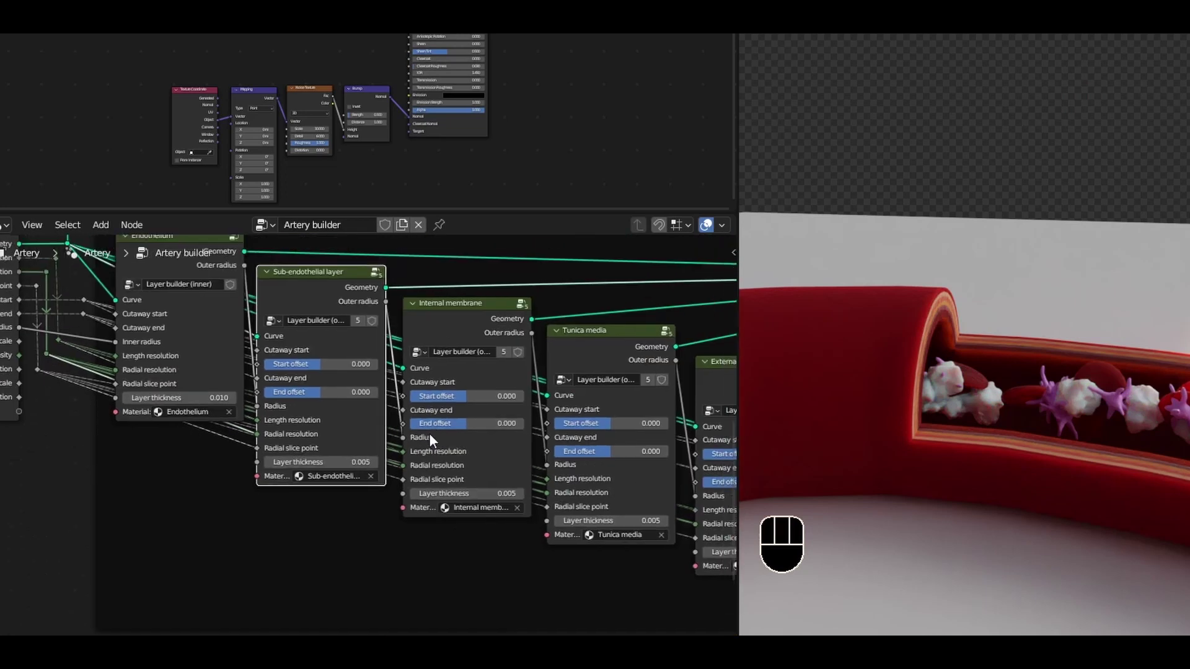
pyautogui.scroll(2, 481, 310)
pyautogui.click(422, 489)
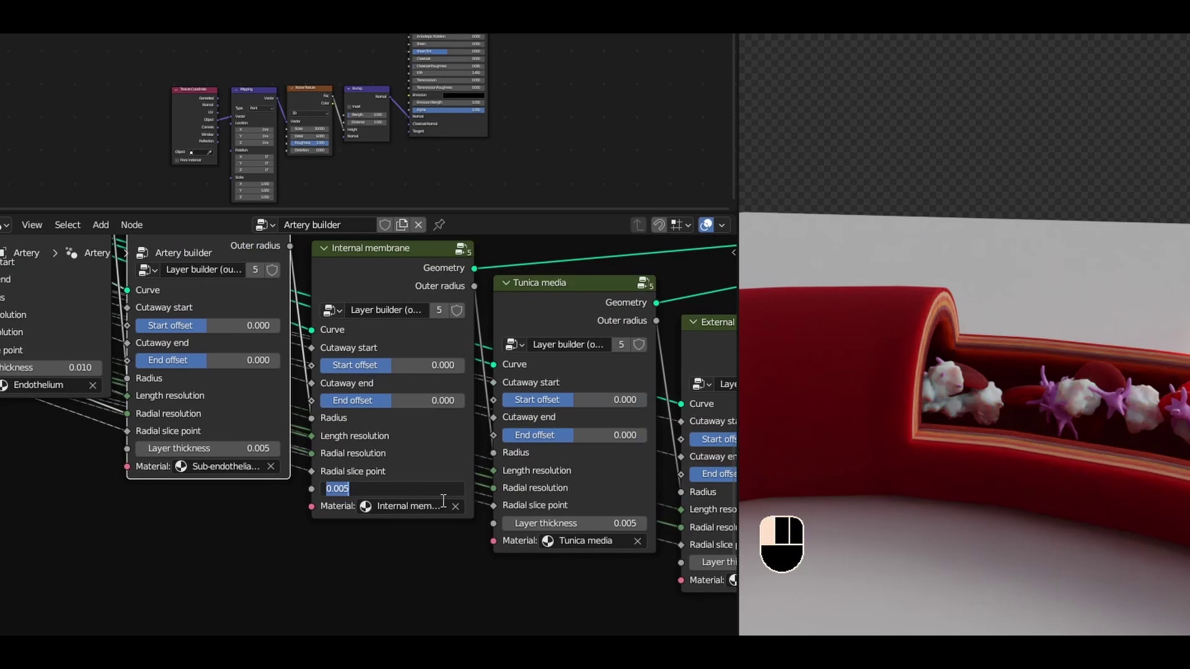
pyautogui.write('0.02')
pyautogui.press('Return')
pyautogui.moveTo(939, 426); pyautogui.dragTo(955, 340, button='middle')
pyautogui.scroll(1, 936, 347)
pyautogui.scroll(2, 955, 340)
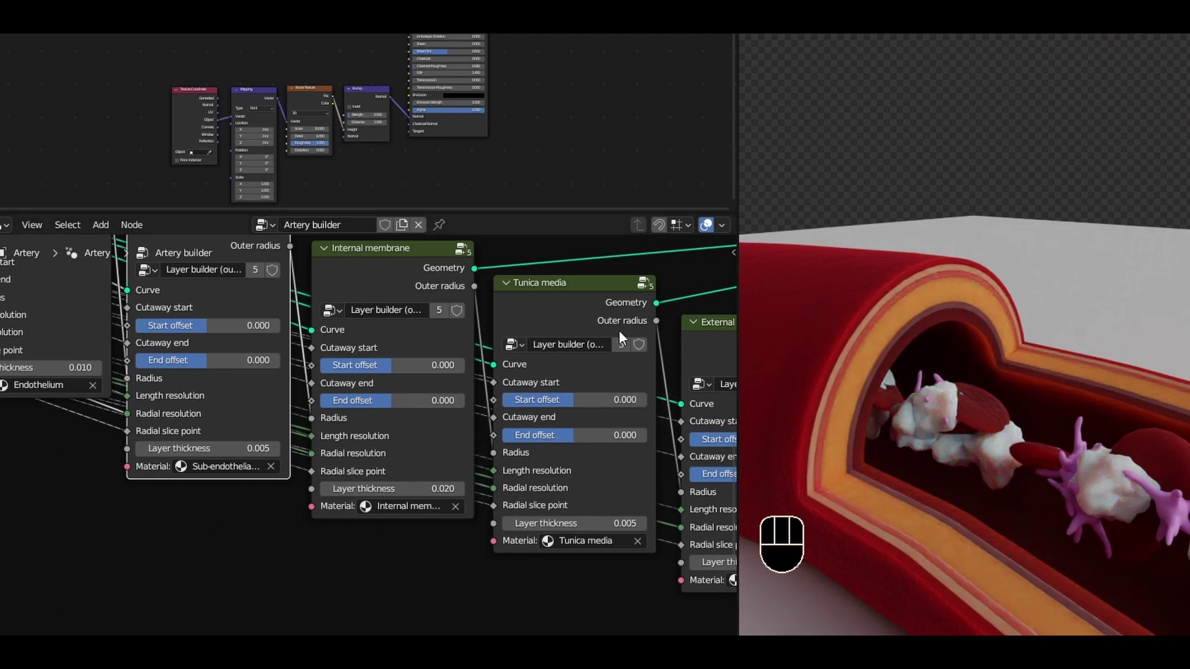
# Step: Review the settings and assigned materials of the layer nodes in the Create vessel layers frame
pyautogui.scroll(-1, 608, 365)
pyautogui.moveTo(606, 373); pyautogui.dragTo(515, 375, button='middle')
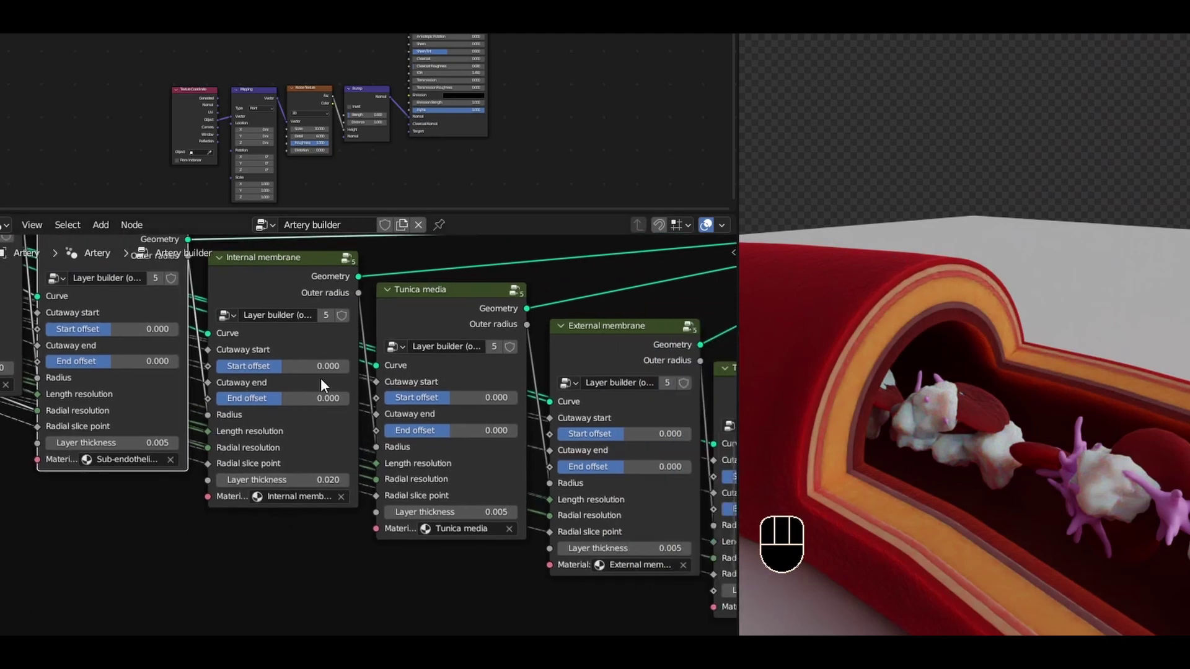
pyautogui.scroll(-1, 323, 389)
pyautogui.moveTo(481, 426); pyautogui.dragTo(436, 428, button='middle')
pyautogui.moveTo(235, 580); pyautogui.dragTo(312, 576, button='middle')
pyautogui.scroll(3, 82, 416)
pyautogui.moveTo(81, 416); pyautogui.dragTo(162, 455, button='middle')
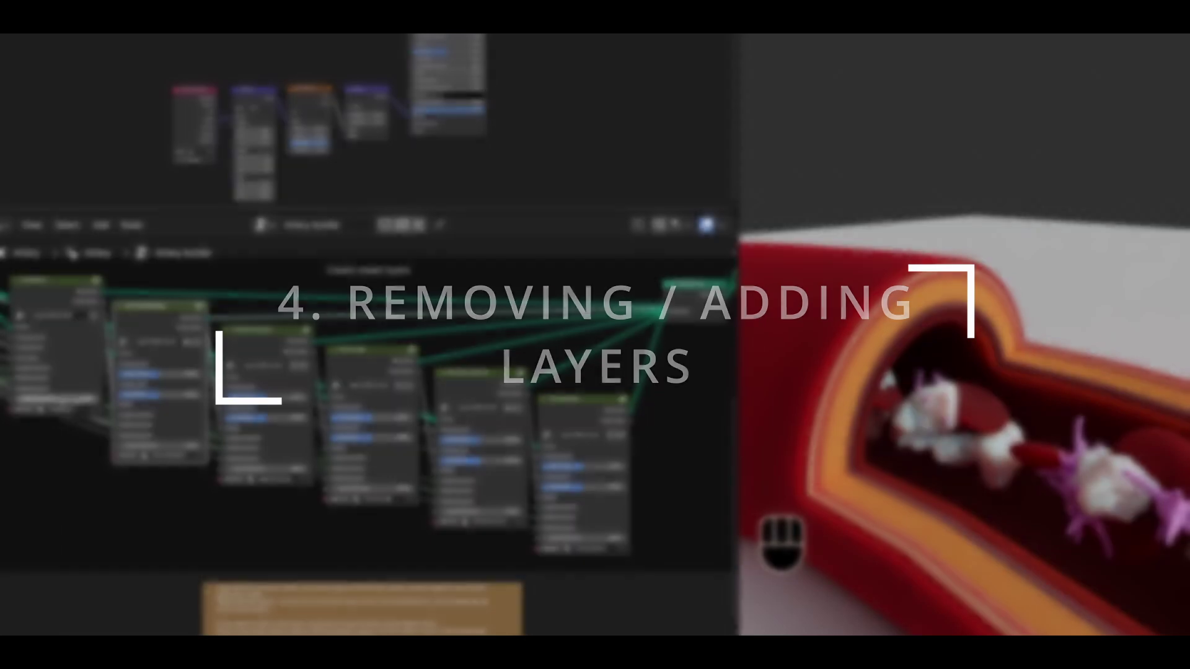
# Step: Highlight the Internal membrane, Tunica media and External membrane nodes in turn, and examine the Outer radius links between layers
pyautogui.click(268, 331)
pyautogui.click(375, 350)
pyautogui.click(478, 373)
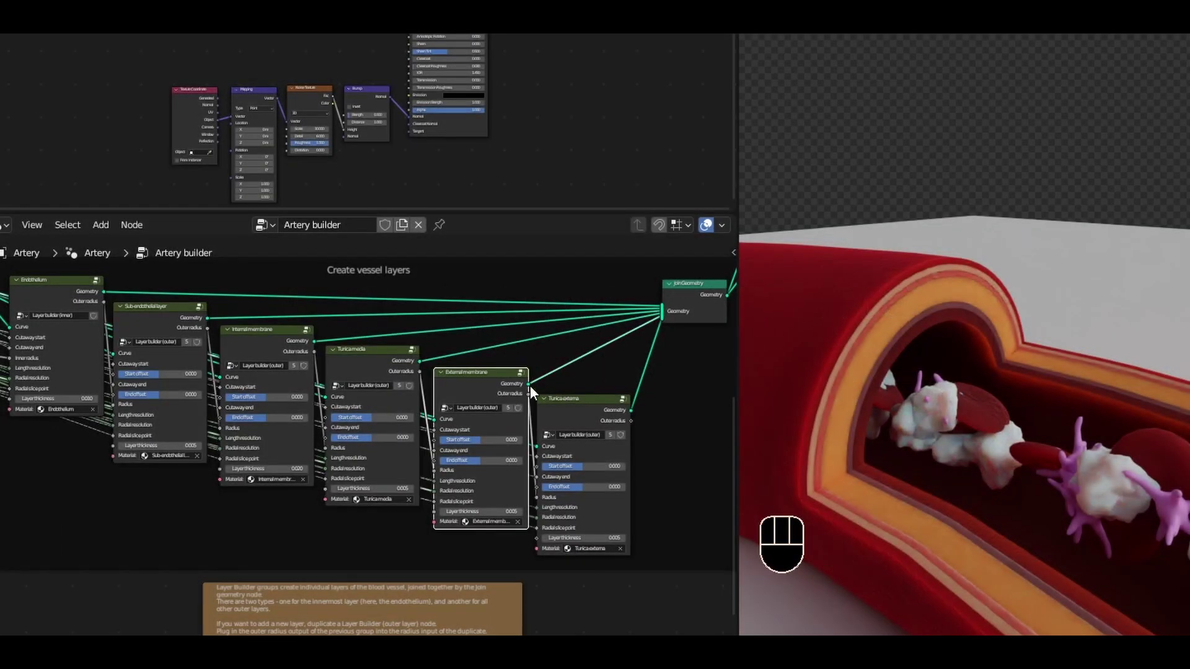
pyautogui.moveTo(286, 378); pyautogui.dragTo(313, 366, button='middle')
pyautogui.scroll(5, 283, 377)
pyautogui.moveTo(11, 346); pyautogui.dragTo(244, 403, button='middle')
pyautogui.scroll(2, 248, 402)
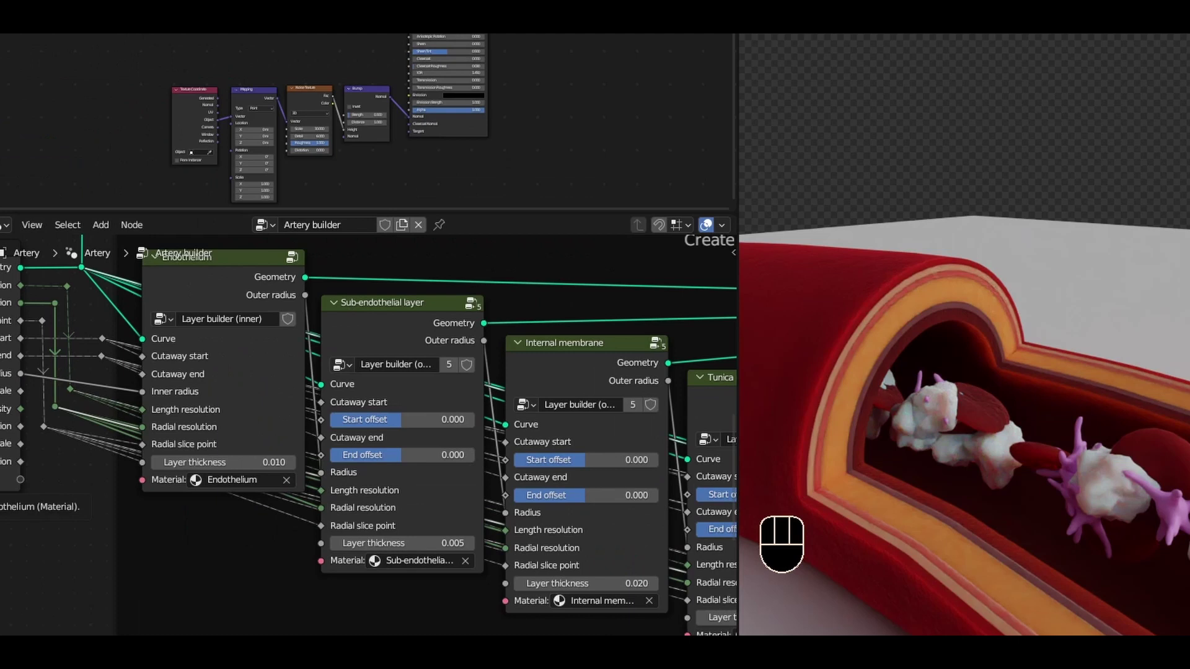
# Step: Mute the Internal membrane node and inspect the effect on the vessel's outer layers
pyautogui.scroll(-2, 378, 441)
pyautogui.moveTo(522, 439); pyautogui.dragTo(392, 425, button='middle')
pyautogui.scroll(2, 410, 428)
pyautogui.press('m')
pyautogui.moveTo(487, 374); pyautogui.dragTo(453, 358, button='middle')
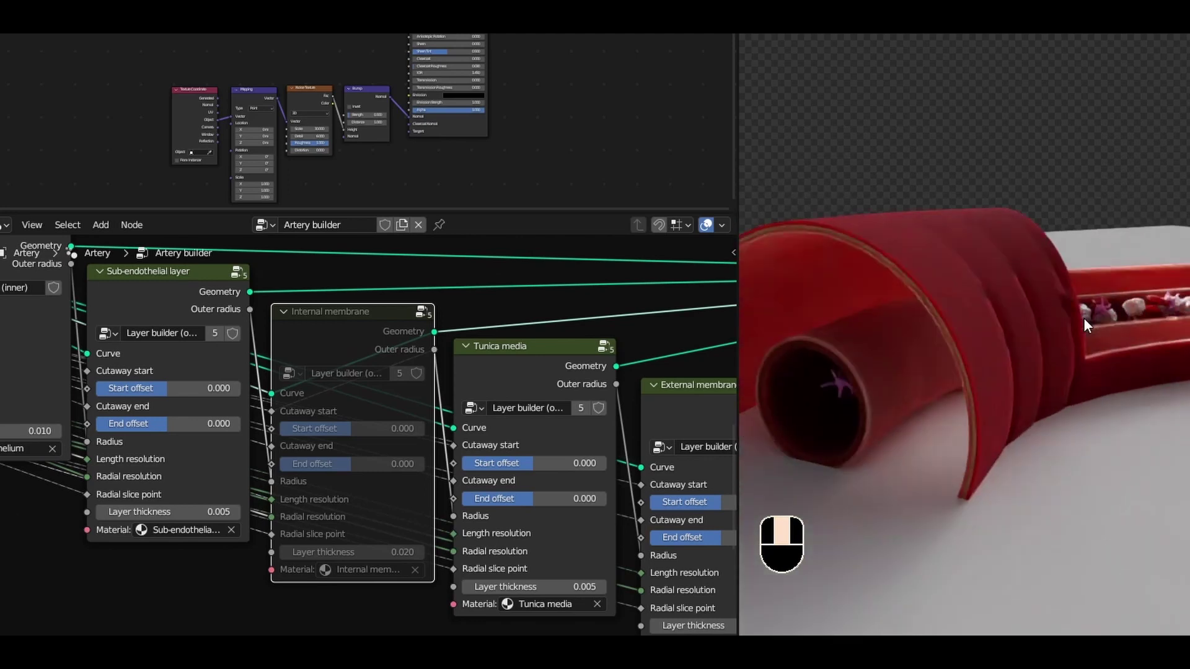
pyautogui.moveTo(495, 359); pyautogui.dragTo(453, 333, button='middle')
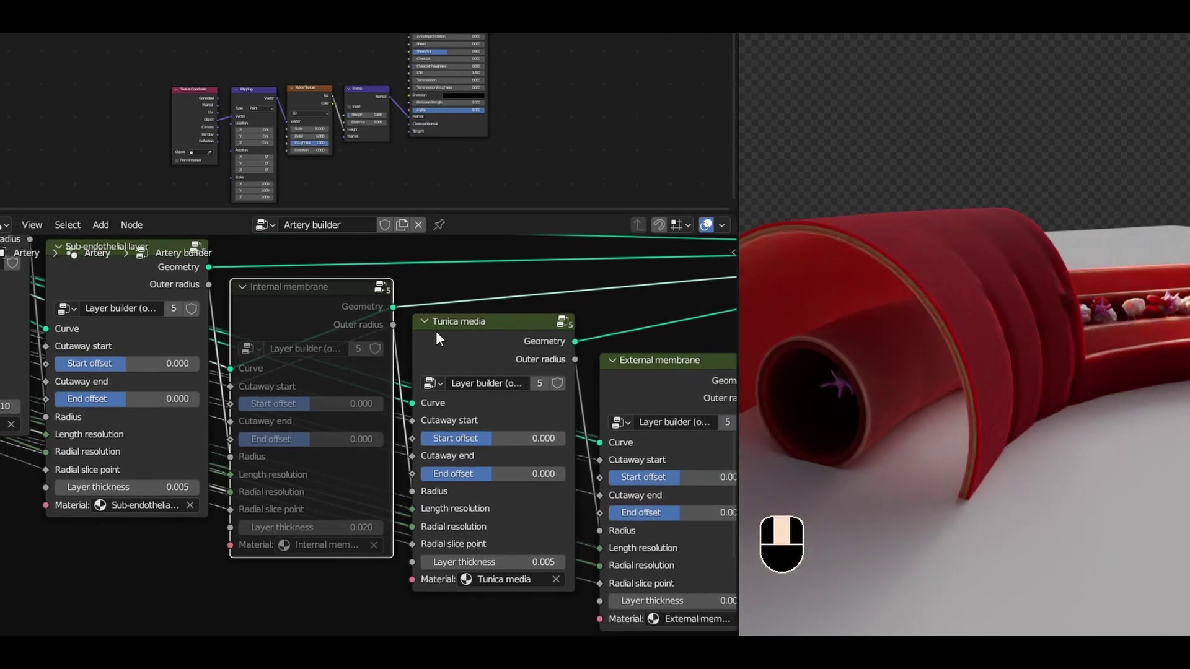
# Step: Connect the Sub-endothelial layer's Outer radius to the Tunica media's Radius, and inspect the vessel's cross-section
pyautogui.click(466, 315)
pyautogui.moveTo(499, 388); pyautogui.dragTo(455, 388, button='middle')
pyautogui.scroll(1, 276, 419)
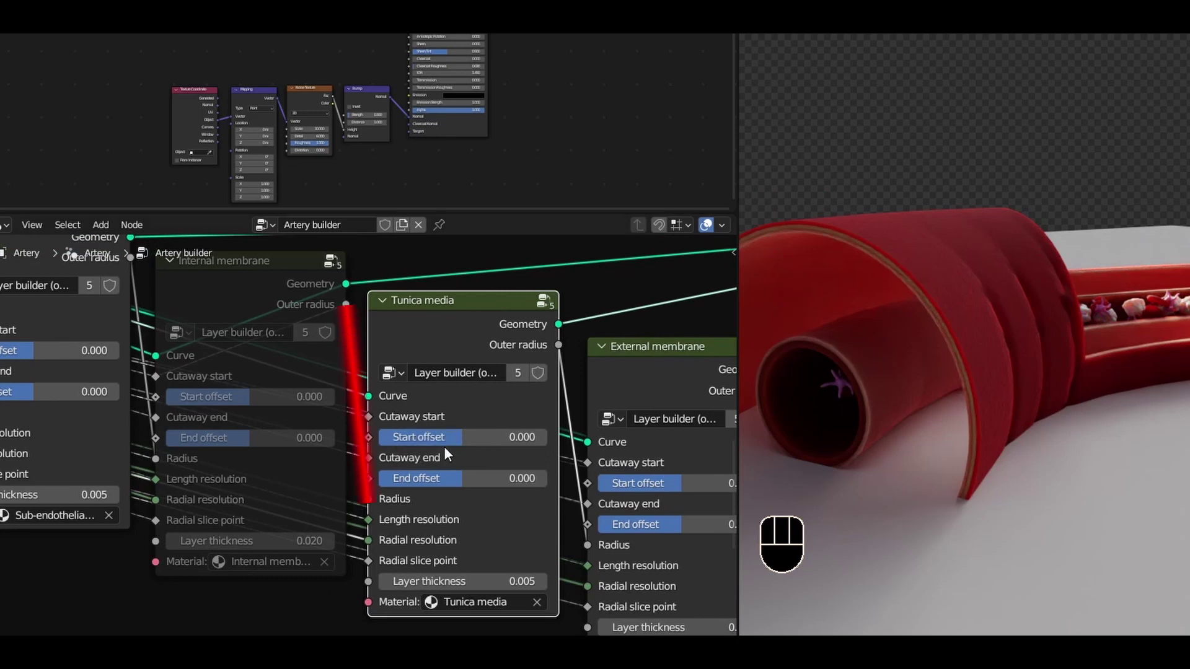
pyautogui.scroll(-1, 191, 383)
pyautogui.moveTo(180, 385); pyautogui.dragTo(202, 428, button='middle')
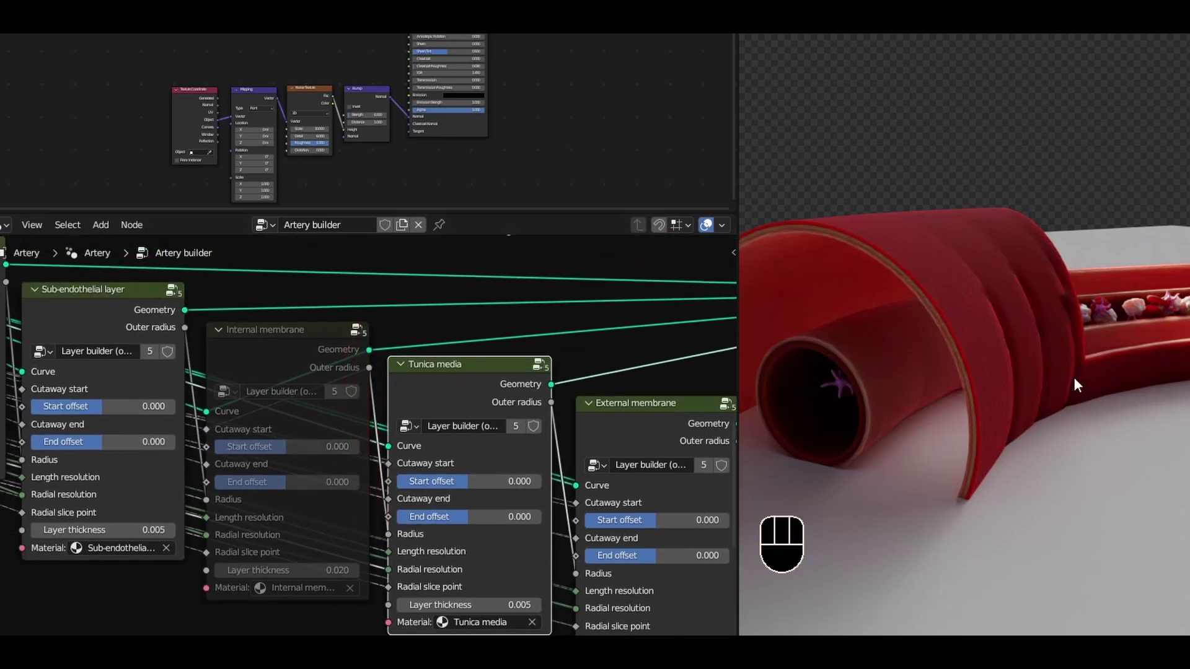
pyautogui.scroll(-2, 1011, 357)
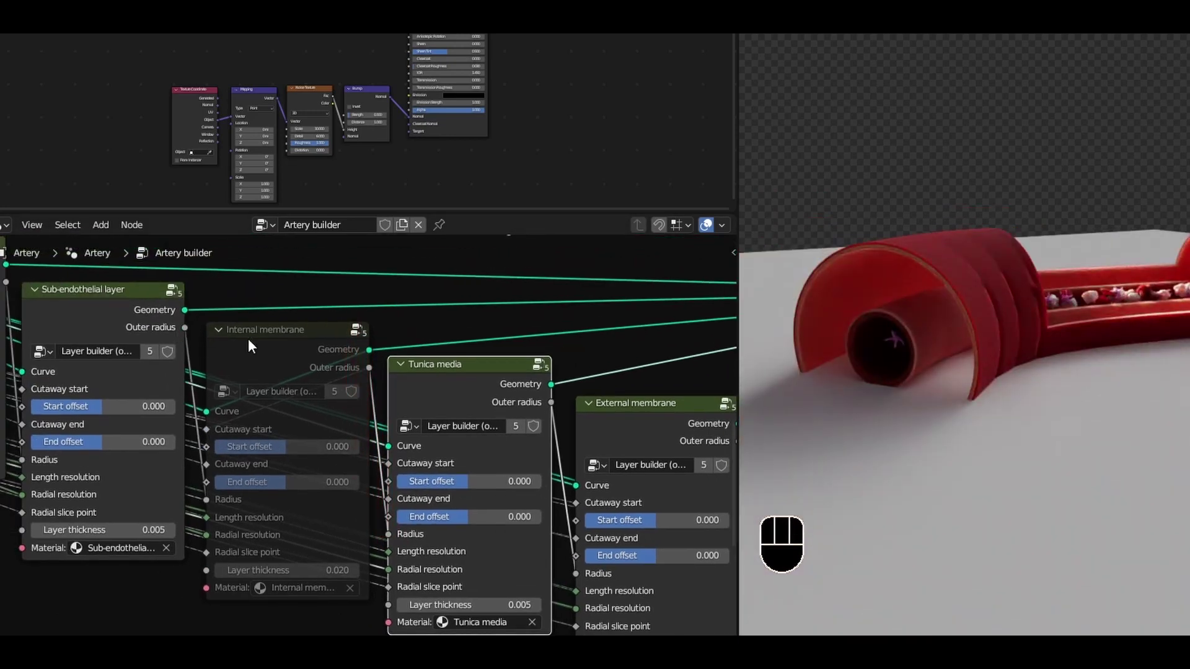
pyautogui.moveTo(184, 327); pyautogui.dragTo(389, 536)
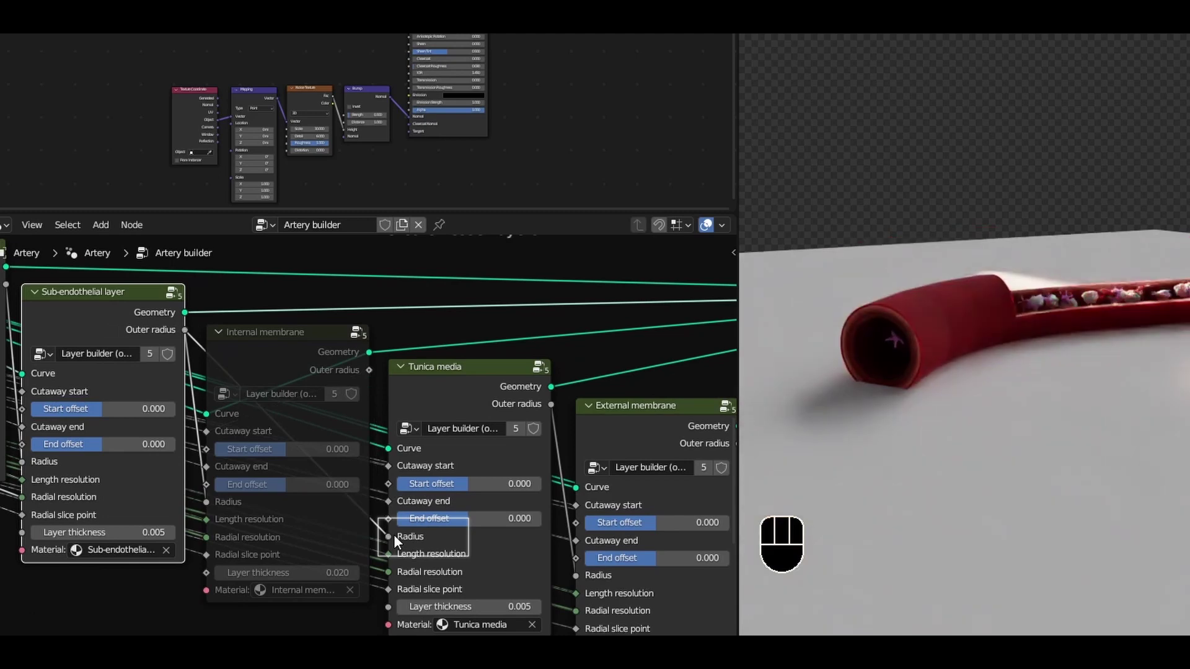
pyautogui.moveTo(969, 329); pyautogui.dragTo(881, 336, button='middle')
pyautogui.scroll(5, 1027, 280)
pyautogui.scroll(1, 957, 329)
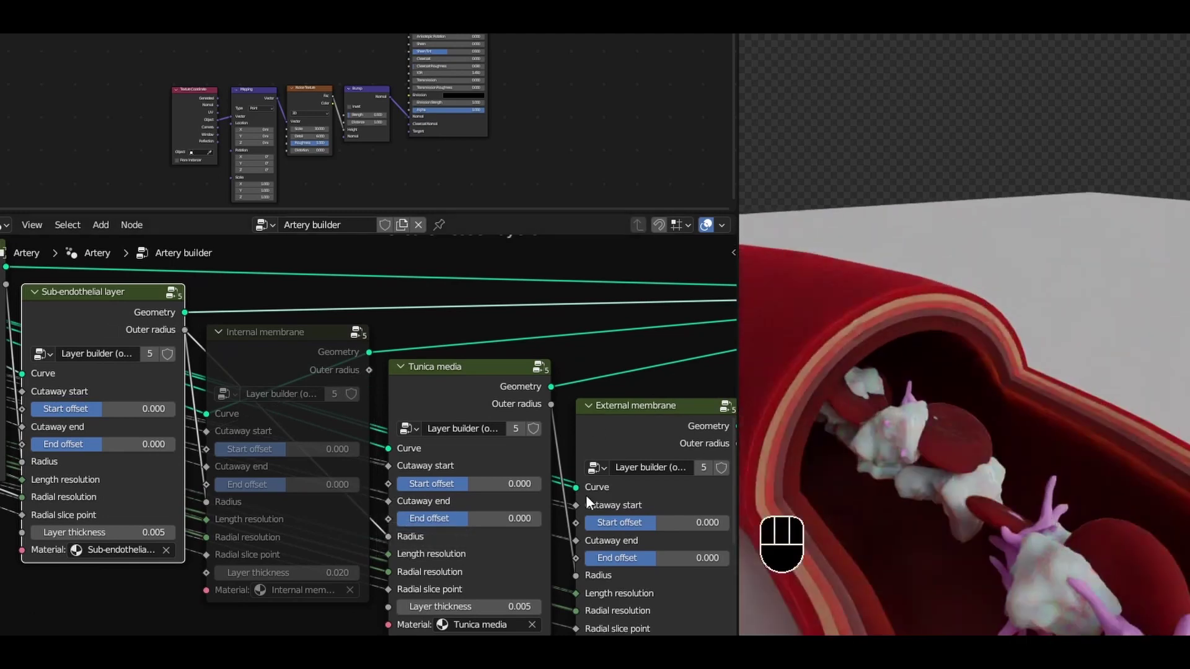
# Step: Unmute the Internal membrane node
pyautogui.scroll(-3, 315, 396)
pyautogui.moveTo(557, 459); pyautogui.dragTo(539, 439, button='middle')
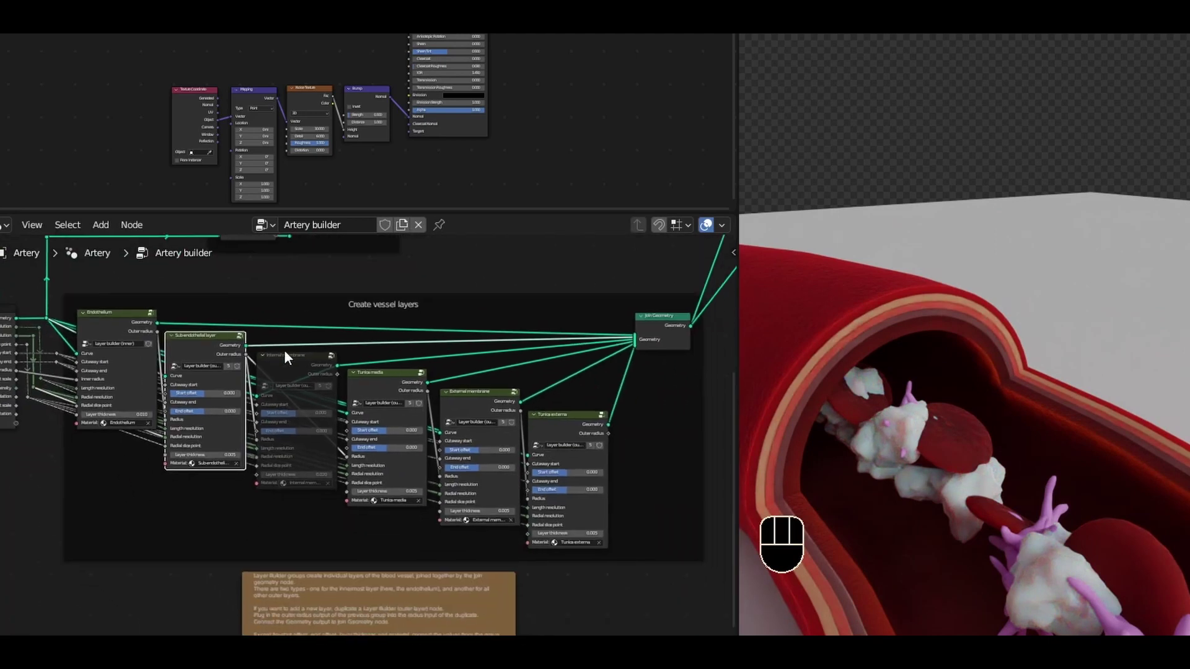
pyautogui.click(280, 357)
pyautogui.press('m')
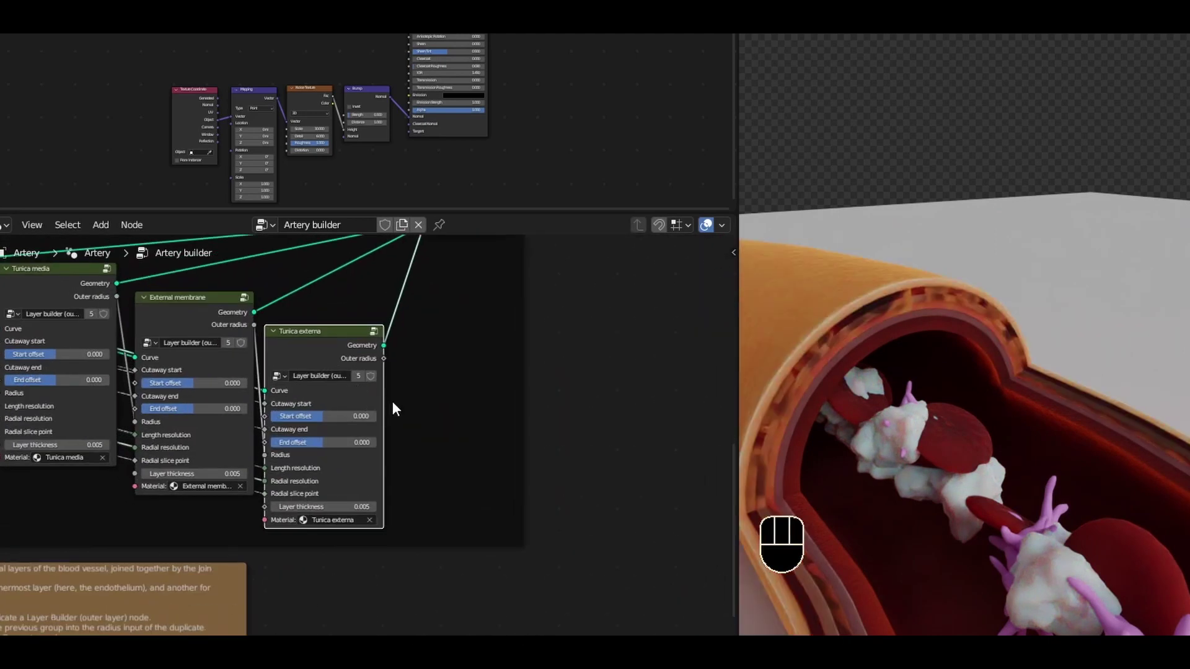
# Step: Duplicate the Tunica externa layer node and place the copy beside the original with space between them
pyautogui.hotkey('shift', 'd')
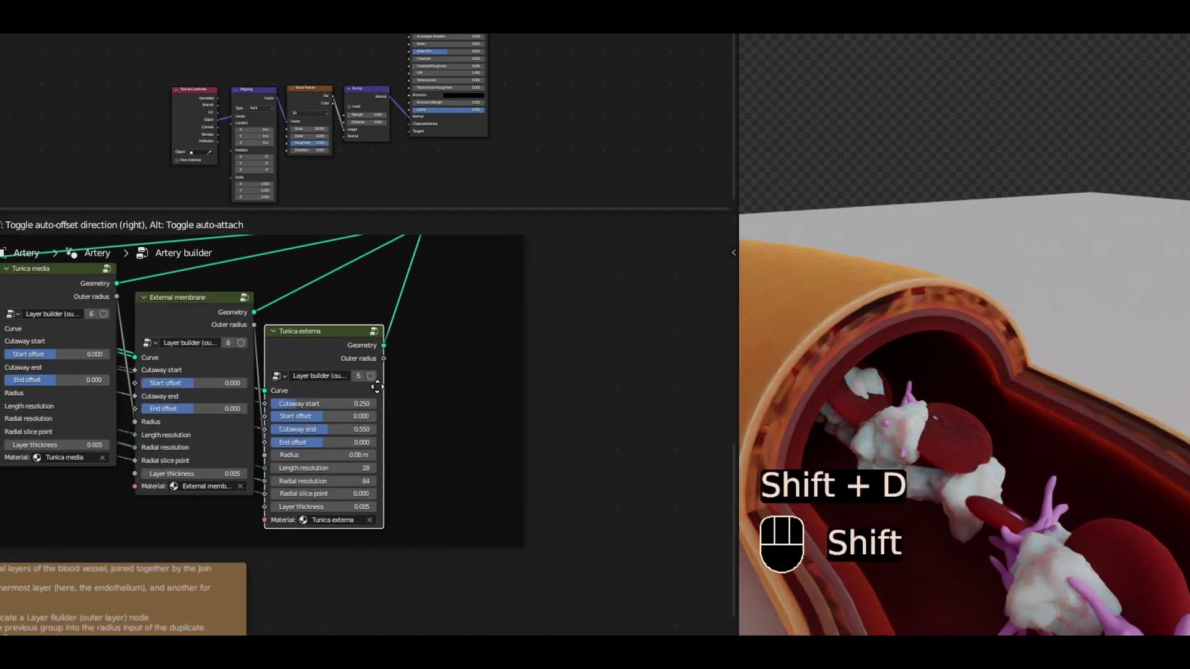
pyautogui.click(519, 392)
pyautogui.scroll(4, 433, 420)
pyautogui.moveTo(422, 416); pyautogui.dragTo(393, 436, button='middle')
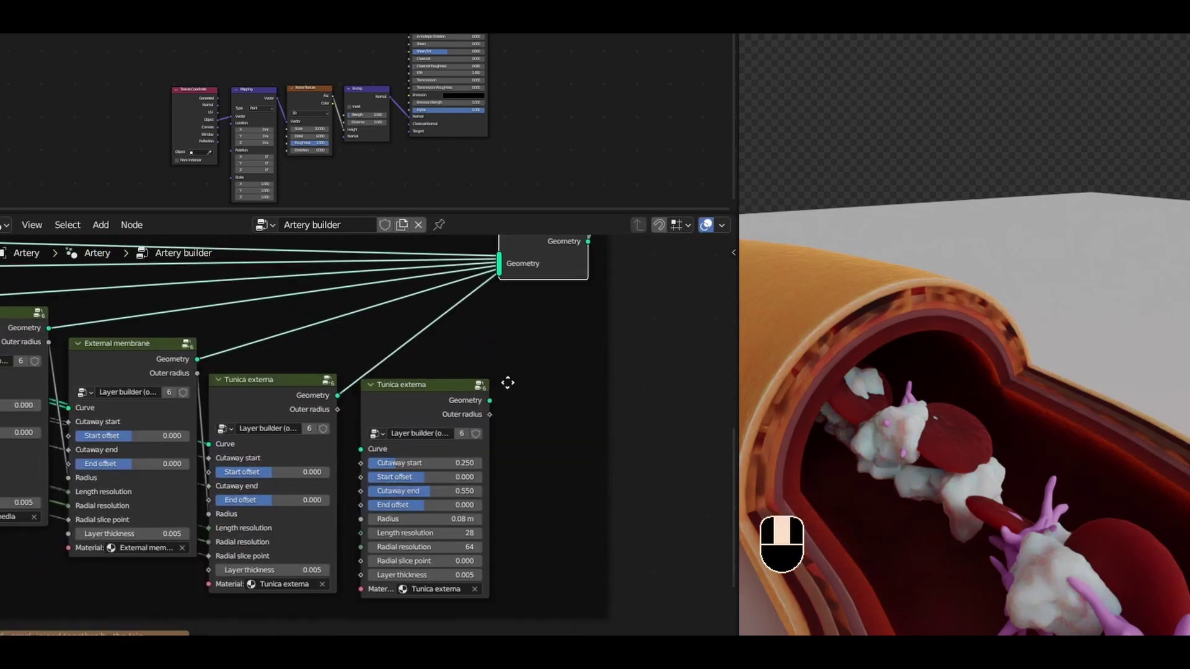
pyautogui.moveTo(508, 383); pyautogui.dragTo(534, 355, button='middle')
pyautogui.moveTo(409, 437); pyautogui.dragTo(479, 378, button='middle')
pyautogui.moveTo(492, 311); pyautogui.dragTo(533, 324)
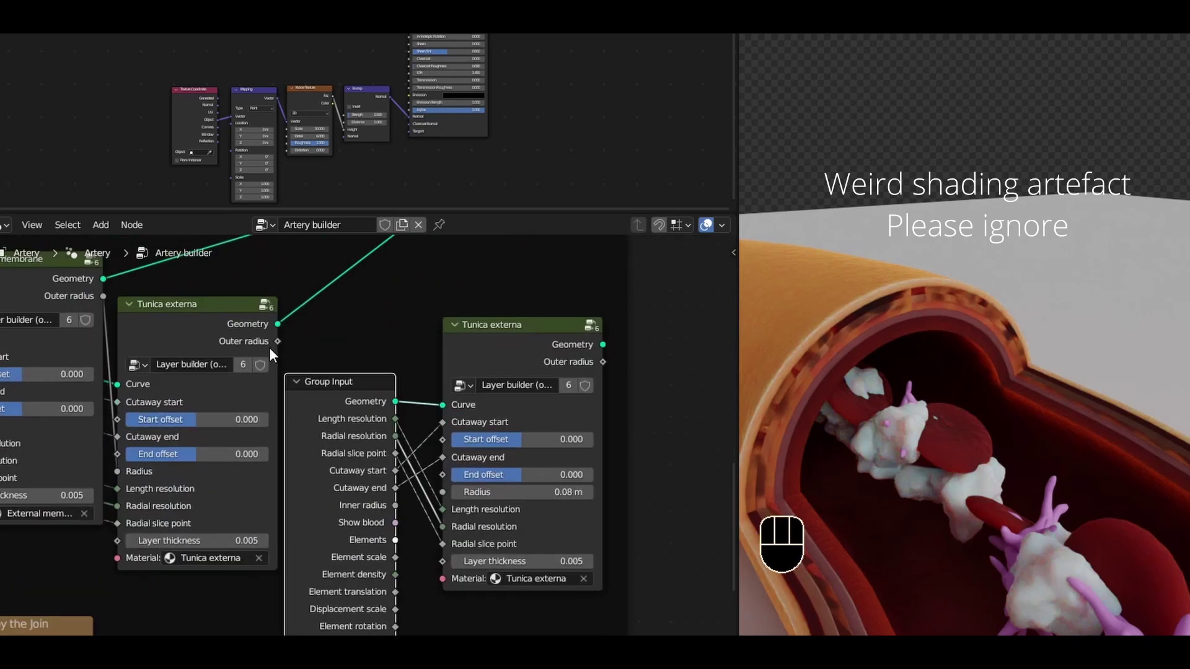
# Step: Link the original Tunica externa's Outer radius to the copy's Radius, and the copy's Geometry to Join Geometry
pyautogui.moveTo(277, 342); pyautogui.dragTo(451, 492)
pyautogui.moveTo(630, 309); pyautogui.dragTo(388, 454, button='middle')
pyautogui.scroll(-4, 496, 368)
pyautogui.moveTo(387, 307); pyautogui.dragTo(524, 318)
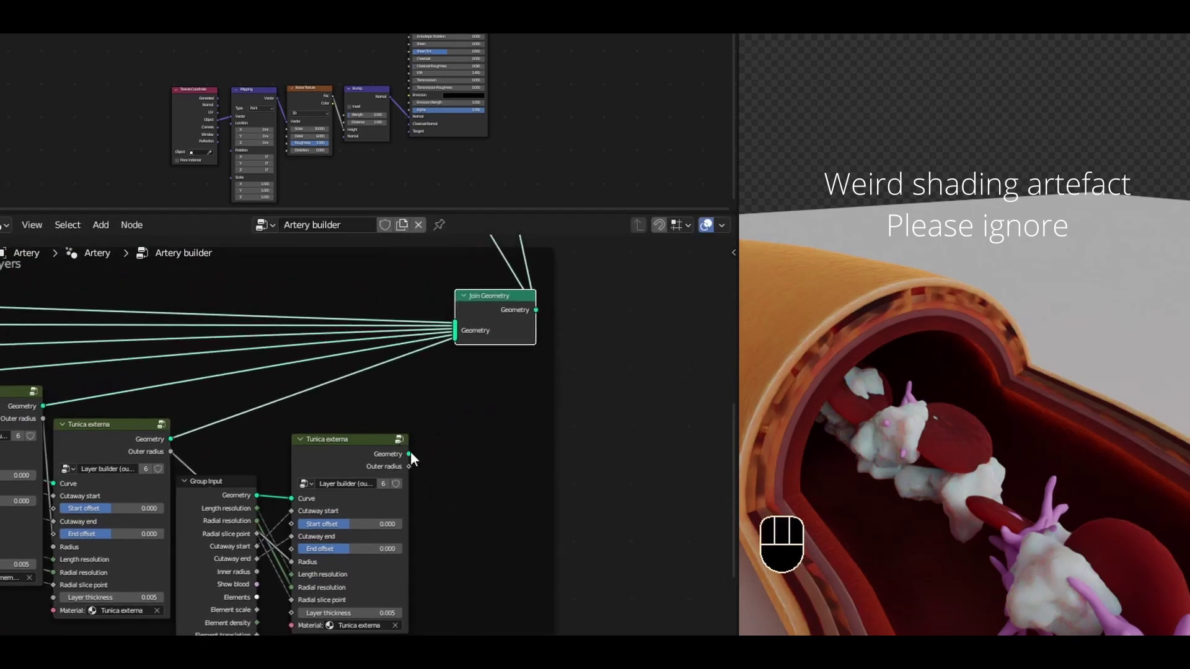
pyautogui.moveTo(409, 454); pyautogui.dragTo(448, 344)
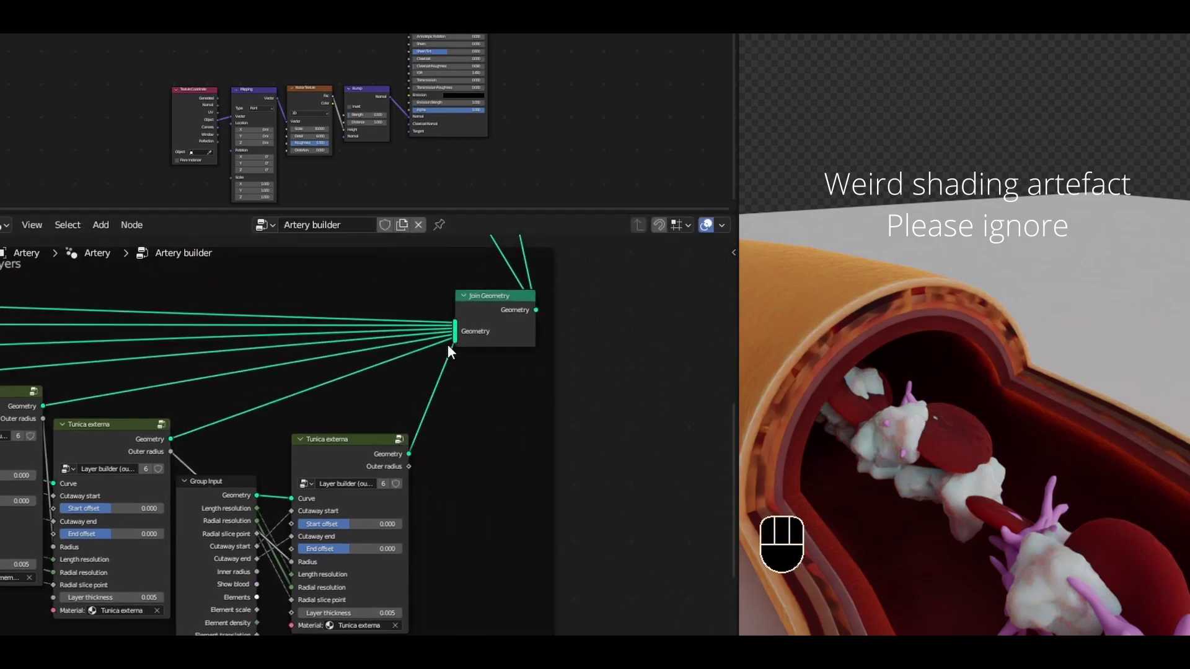